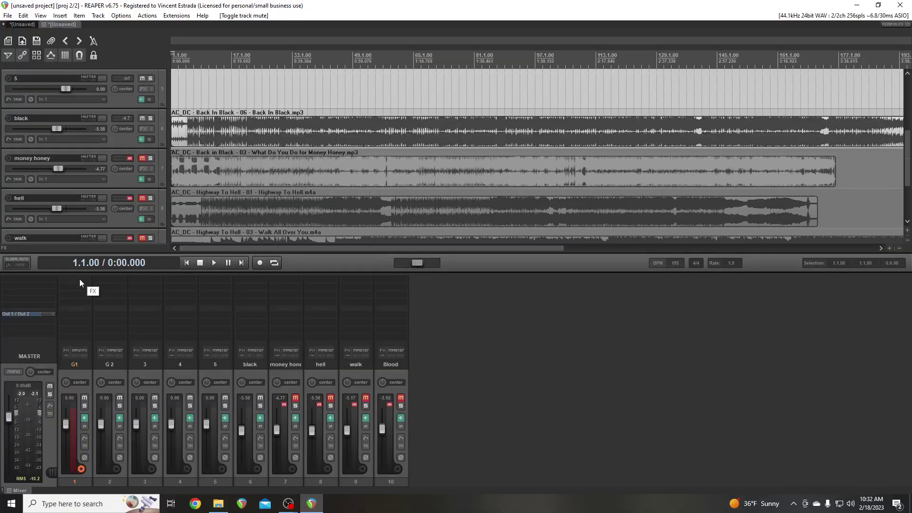
Open Add FX for track G1 and select the VST3 BULLDOG (Audio Assault) plugin
{"action": "left_click", "coordinate": [80, 280]}
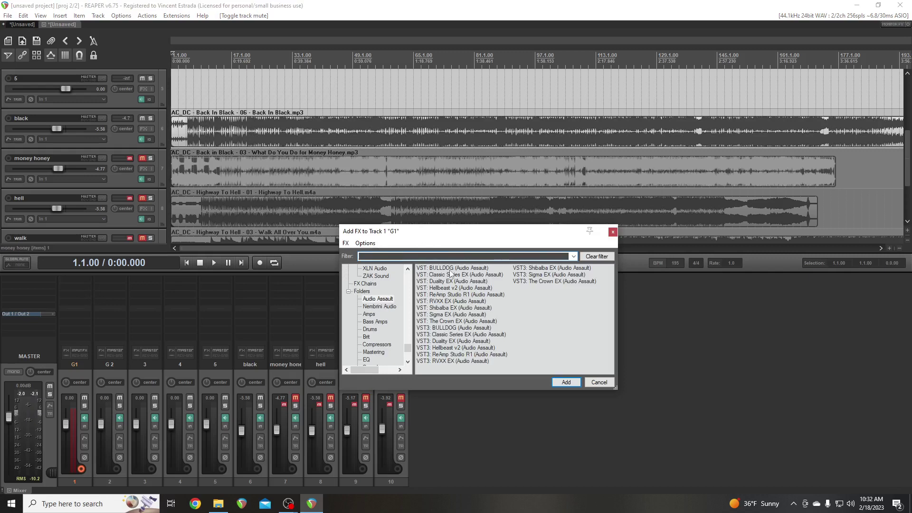
{"action": "left_click", "coordinate": [449, 330]}
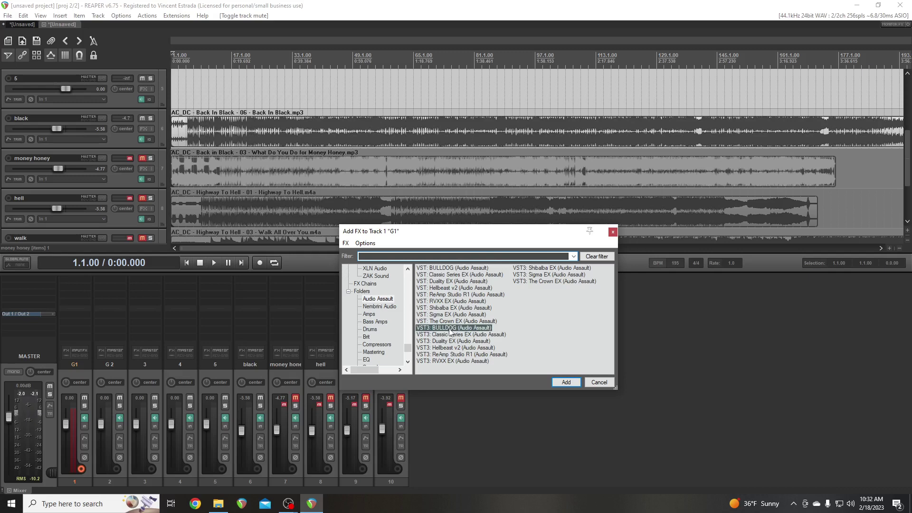
Add BULLDOG to G1, centre its window, and browse STOMP and AMP before showing the CAB page
{"action": "double_click", "coordinate": [451, 330]}
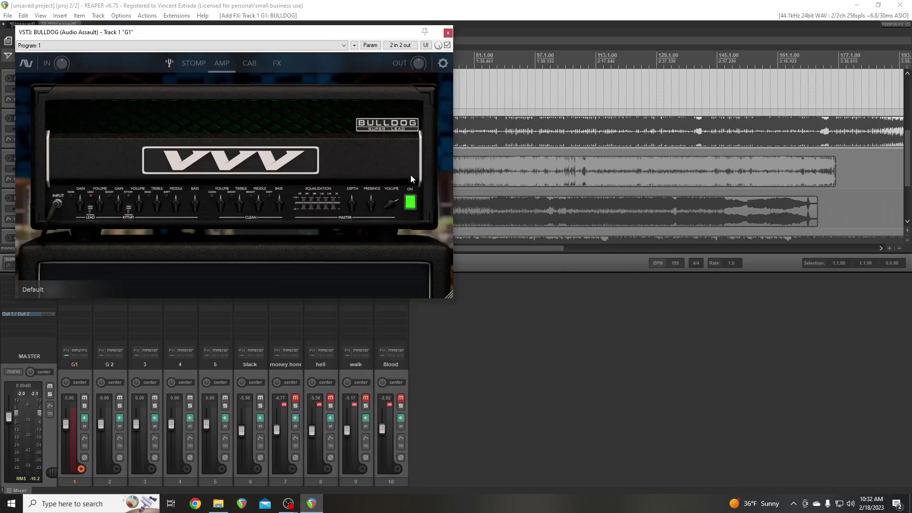
{"action": "left_click_drag", "start_coordinate": [294, 38], "coordinate": [525, 125]}
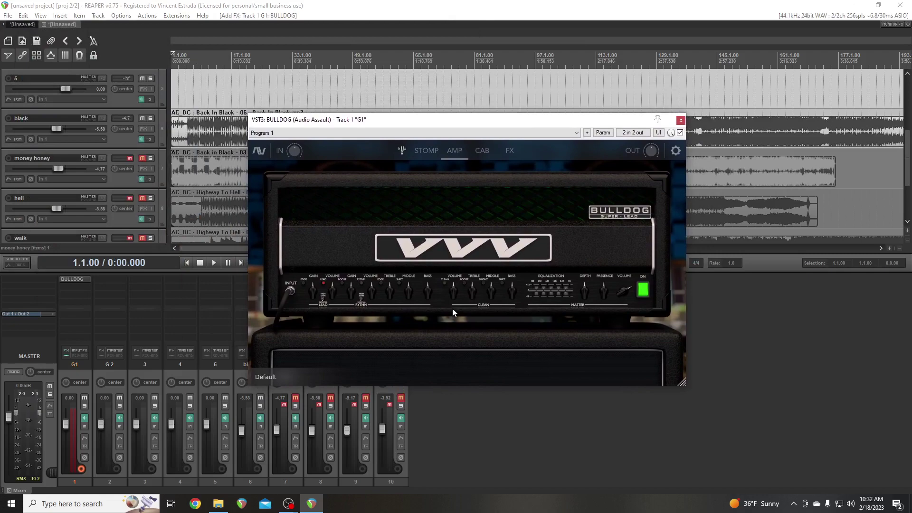
{"action": "left_click", "coordinate": [424, 153]}
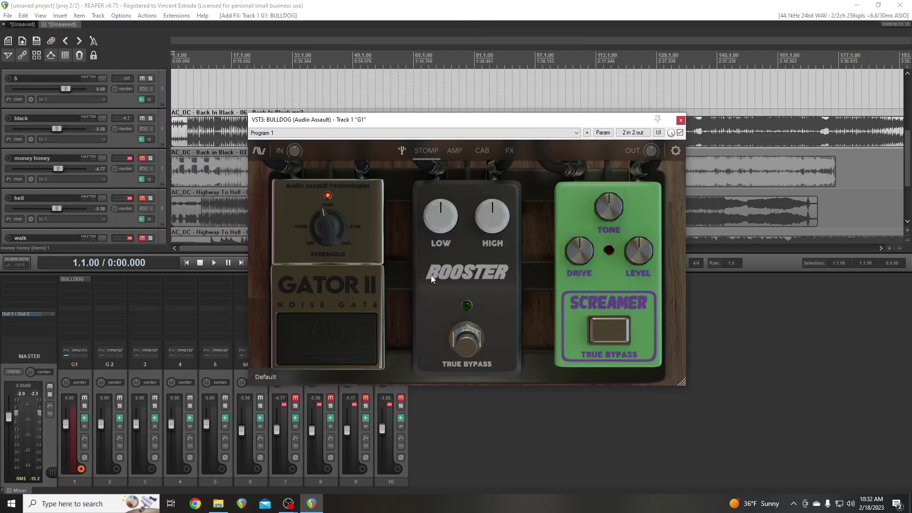
{"action": "left_click", "coordinate": [451, 154]}
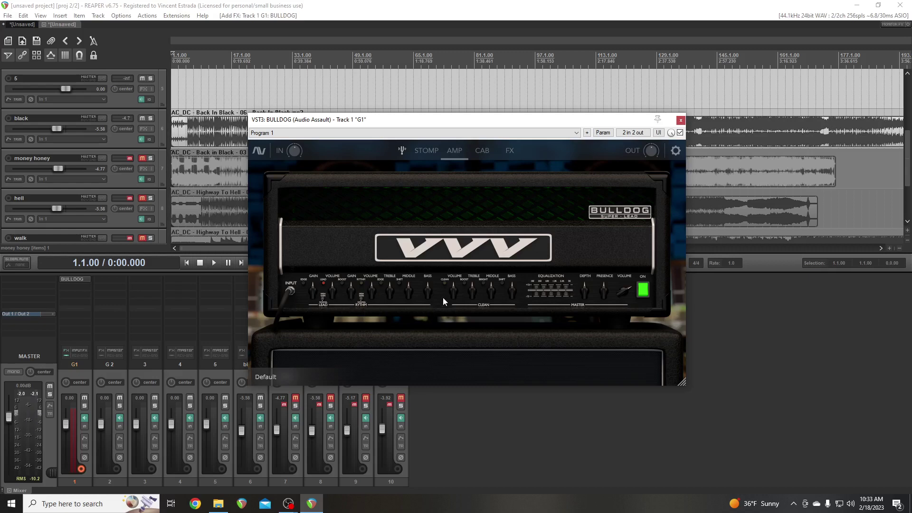
{"action": "mouse_move", "coordinate": [347, 296]}
{"action": "mouse_move", "coordinate": [500, 297]}
{"action": "left_click", "coordinate": [488, 152]}
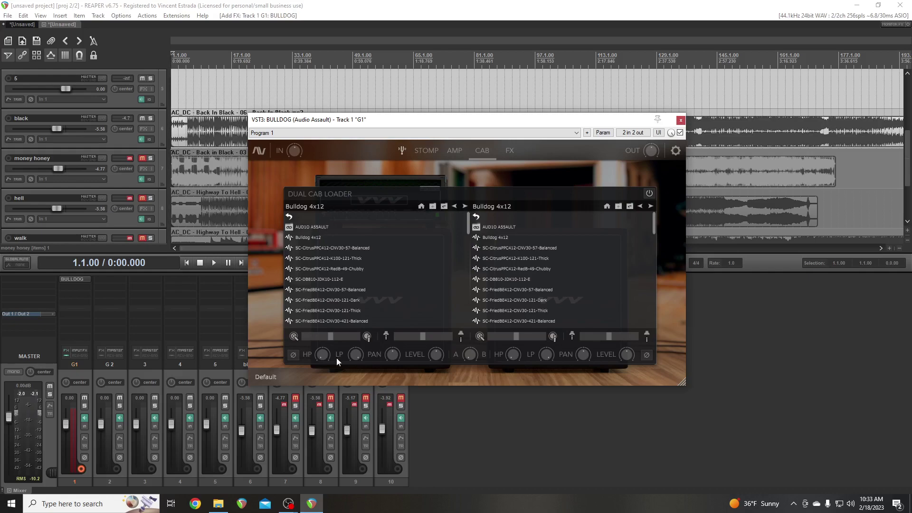
Browse the Guitar IR folder 'JZIR0317 - ADCD - BLACK 1N BACK' in Explorer, then close Explorer
{"action": "left_click", "coordinate": [217, 505]}
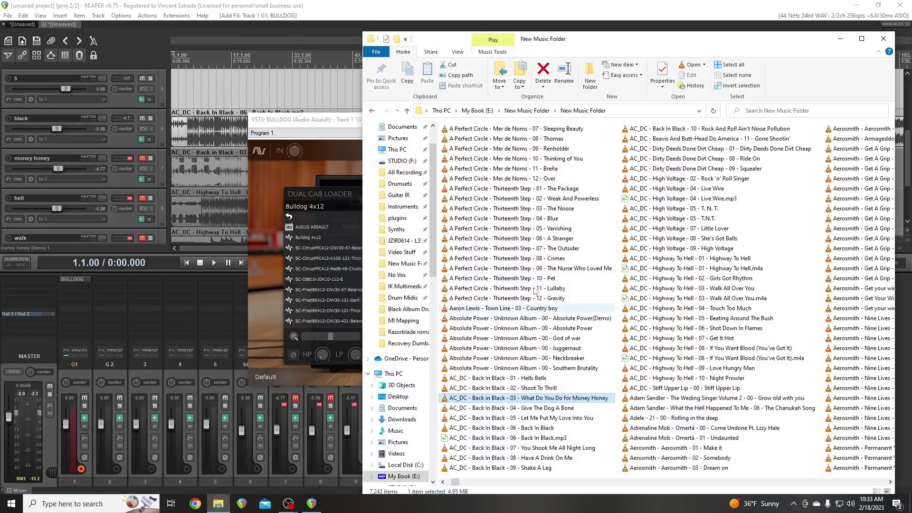
{"action": "left_click", "coordinate": [399, 195]}
{"action": "scroll", "coordinate": [521, 267], "scroll_direction": "down", "scroll_amount": 15}
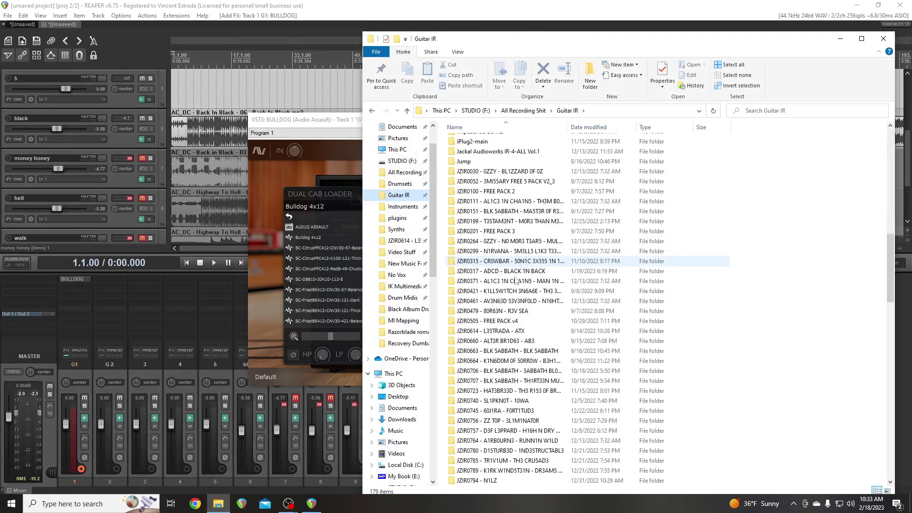
{"action": "double_click", "coordinate": [515, 271]}
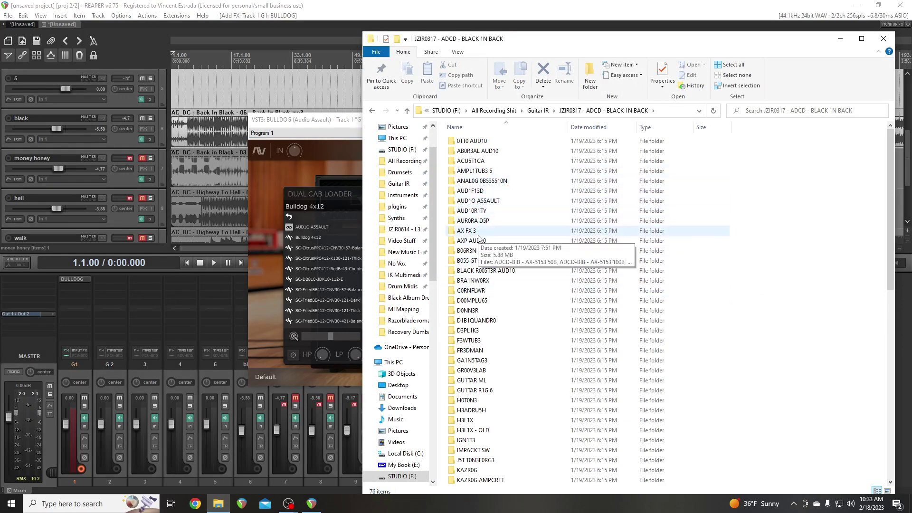
{"action": "scroll", "coordinate": [485, 242], "scroll_direction": "down", "scroll_amount": 9}
{"action": "scroll", "coordinate": [487, 243], "scroll_direction": "down", "scroll_amount": 5}
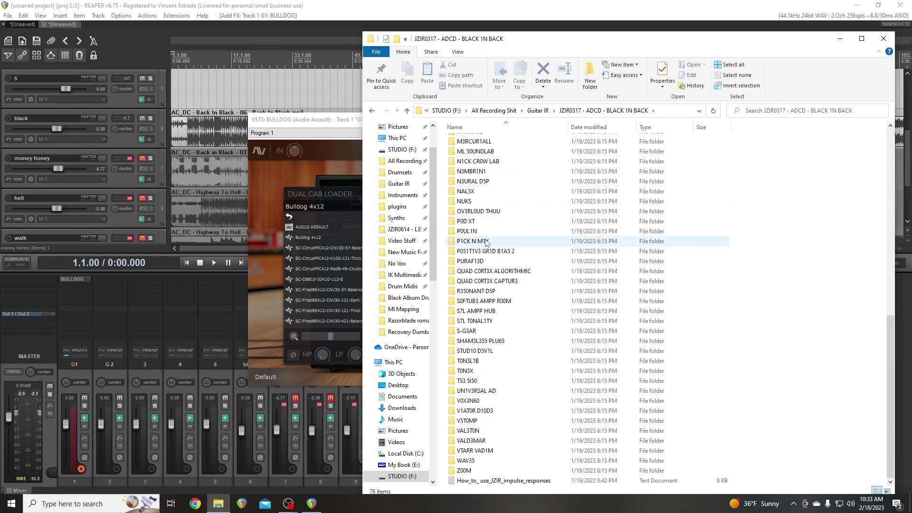
{"action": "scroll", "coordinate": [486, 242], "scroll_direction": "up", "scroll_amount": 14}
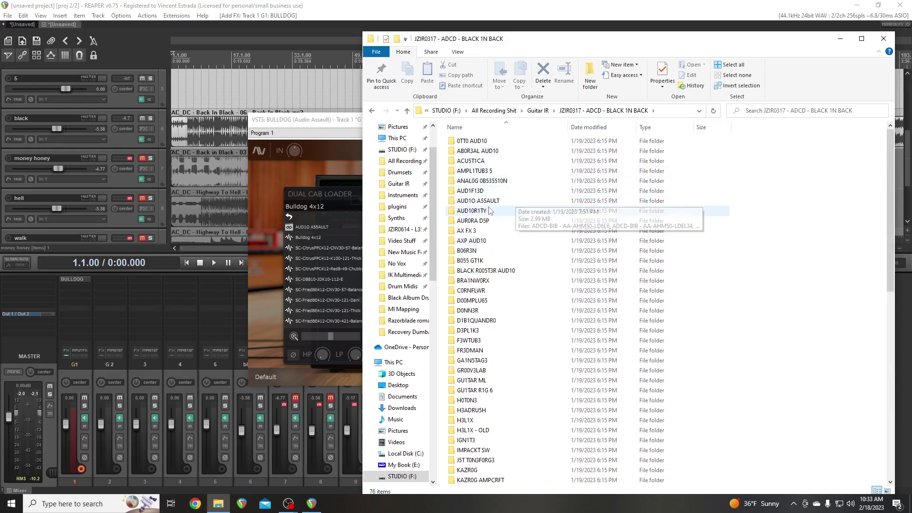
{"action": "left_click", "coordinate": [883, 38]}
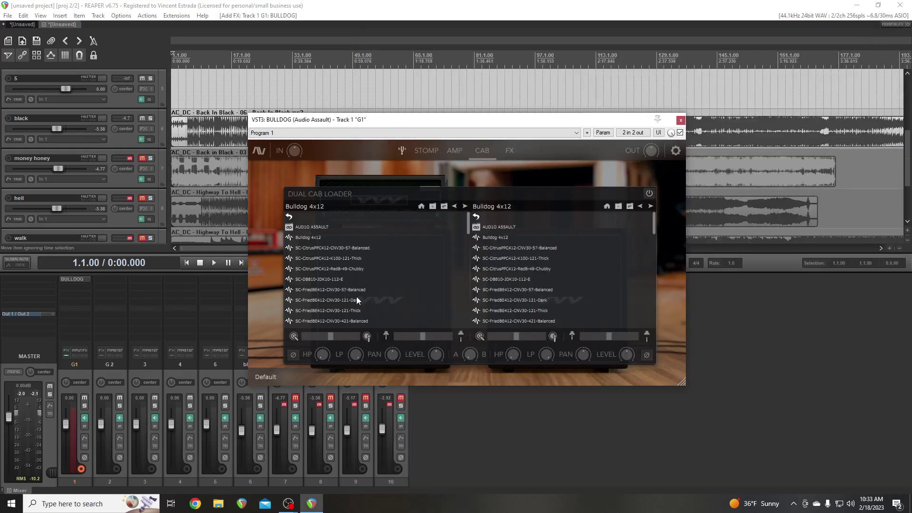
Load ADCD-BIB - AA-BLDOG L as cab A and AA-BLDOG R as cab B, blended at 50.0, then close BULLDOG
{"action": "left_click", "coordinate": [320, 224]}
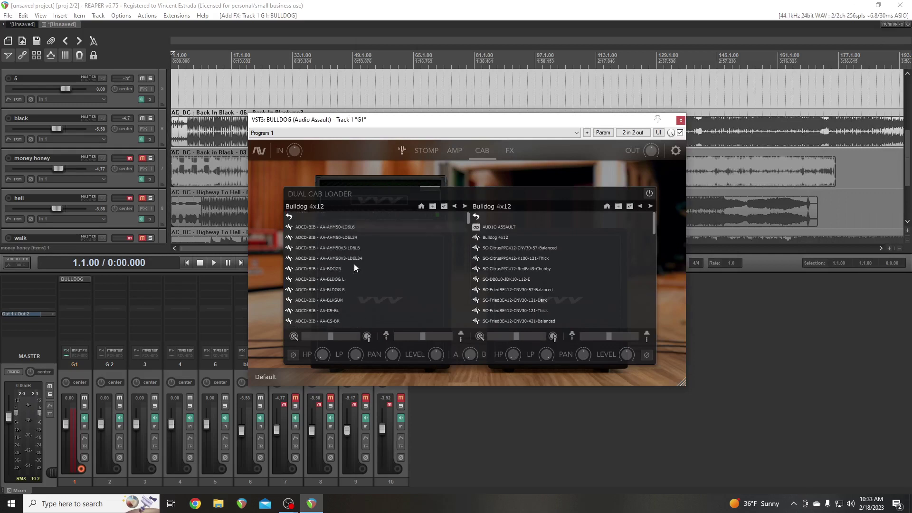
{"action": "left_click", "coordinate": [333, 281]}
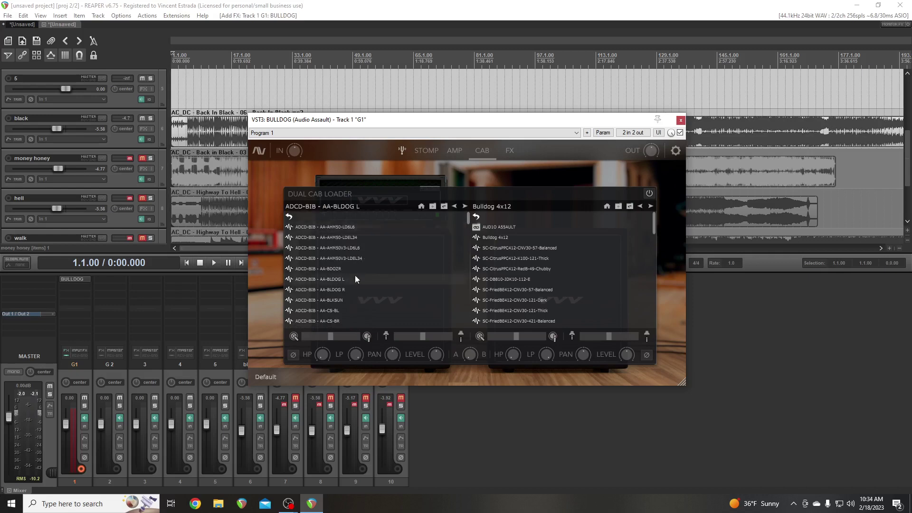
{"action": "left_click", "coordinate": [497, 228]}
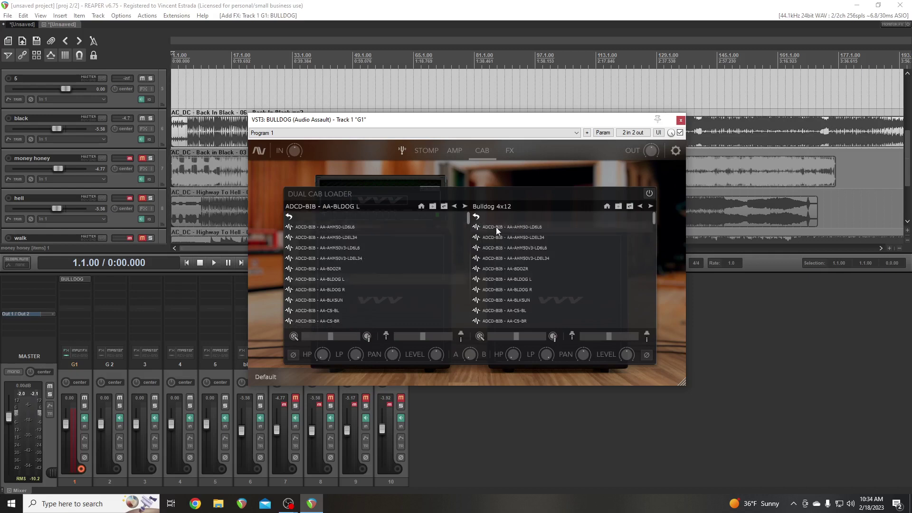
{"action": "left_click", "coordinate": [526, 289]}
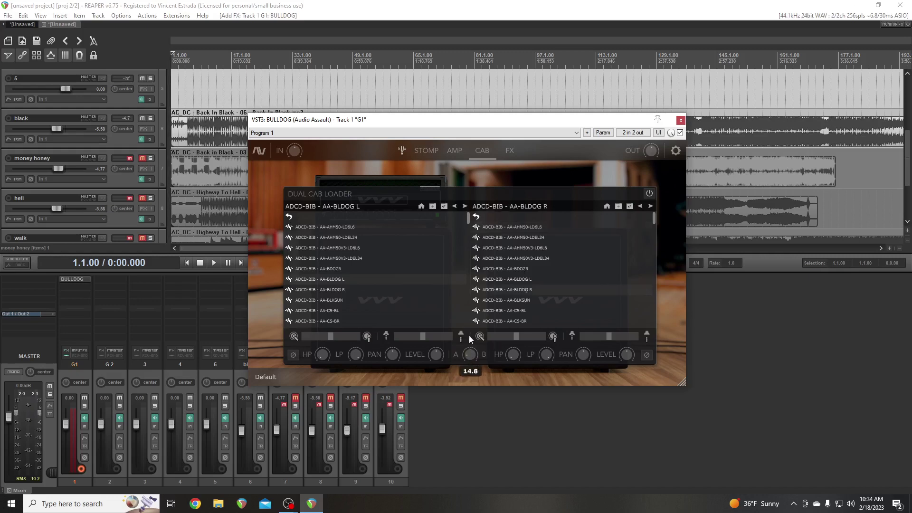
{"action": "left_click_drag", "start_coordinate": [469, 335], "coordinate": [477, 299]}
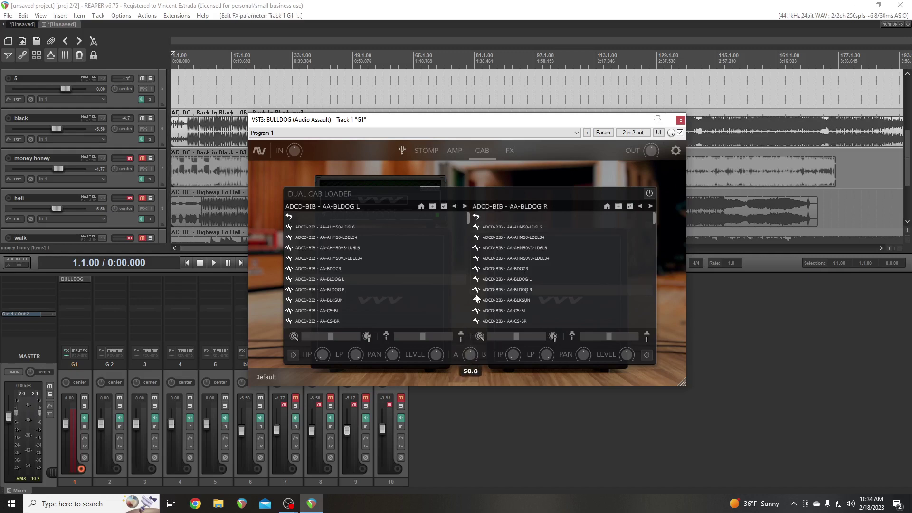
{"action": "left_click", "coordinate": [446, 151]}
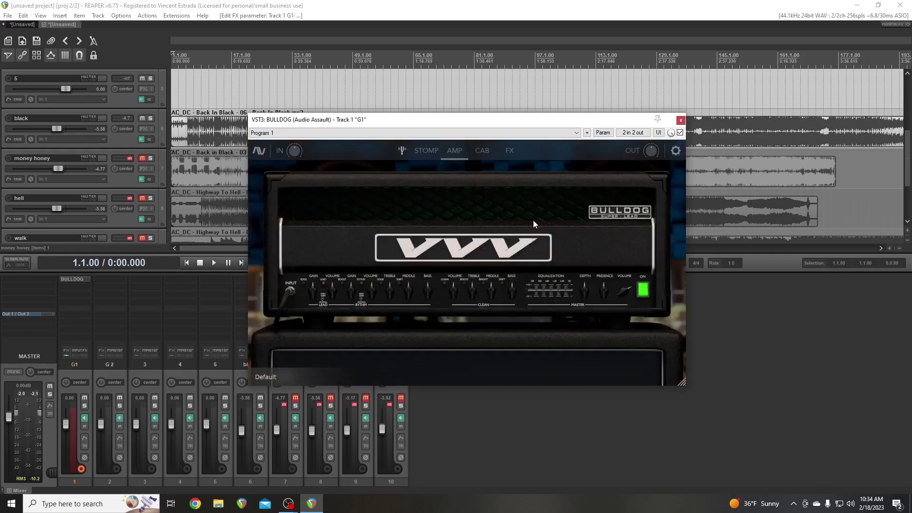
{"action": "left_click", "coordinate": [681, 120]}
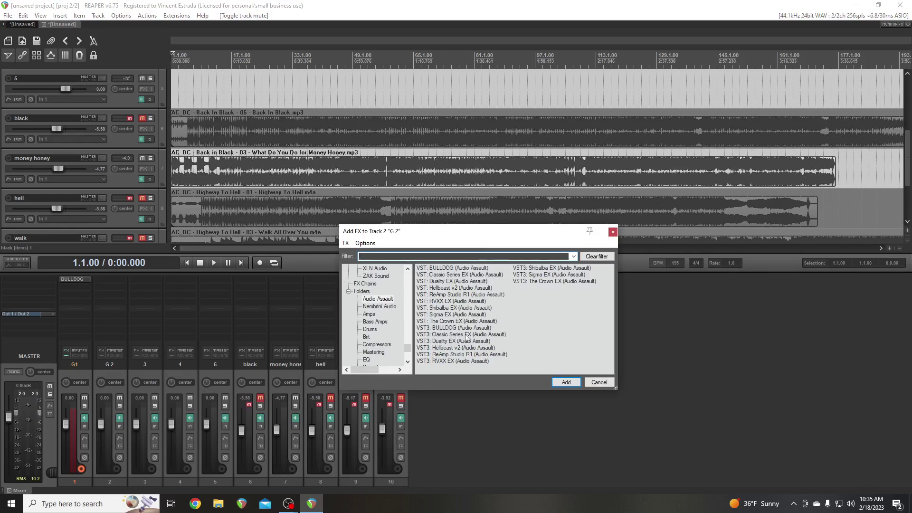
Add The Crown EX VST3 to track G 2 and move its window to the centre
{"action": "double_click", "coordinate": [544, 282]}
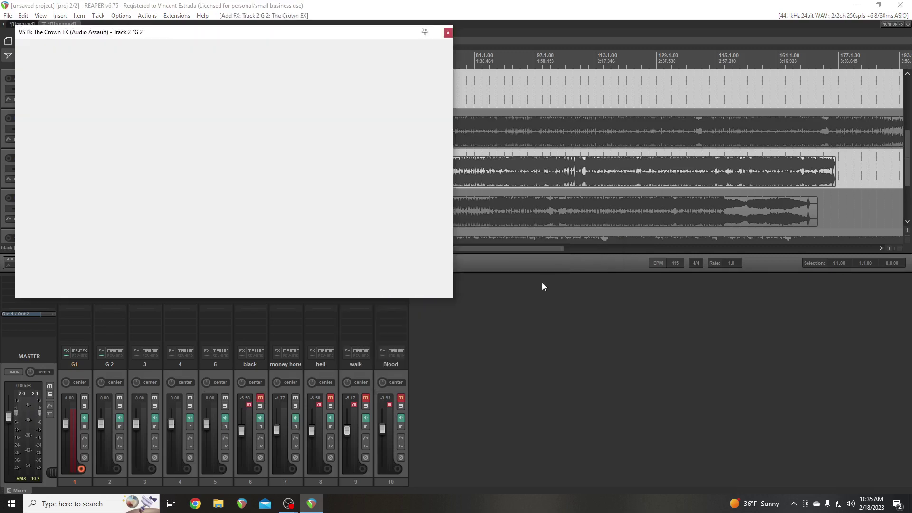
{"action": "left_click_drag", "start_coordinate": [252, 38], "coordinate": [498, 116]}
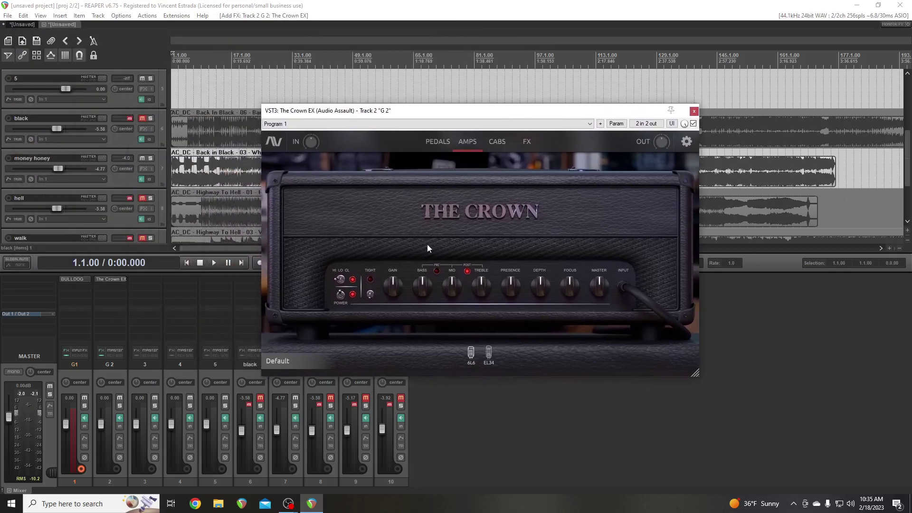
Turn on TIGHT, choose 6L6 power tubes, and enable the Gator II noise gate on The Crown EX
{"action": "left_click", "coordinate": [370, 294]}
{"action": "left_click", "coordinate": [472, 355]}
{"action": "left_click", "coordinate": [500, 141]}
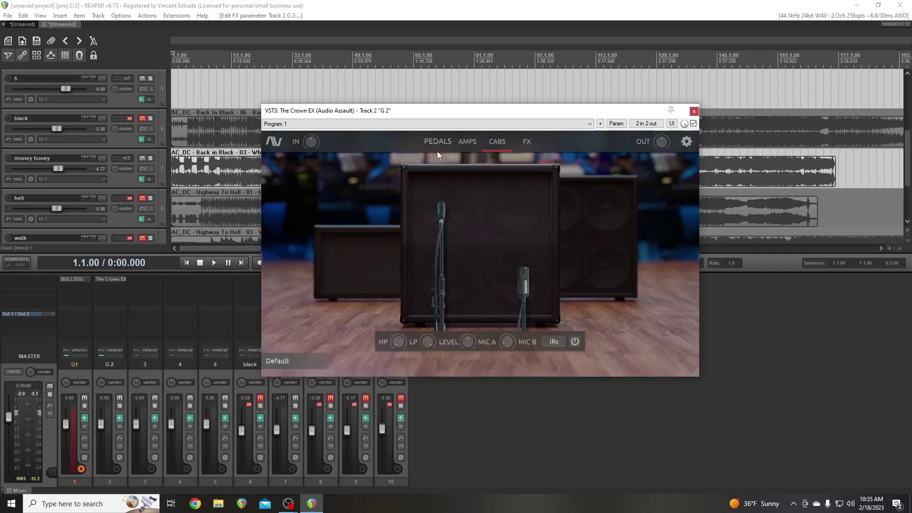
{"action": "left_click", "coordinate": [437, 146]}
{"action": "left_click", "coordinate": [319, 329]}
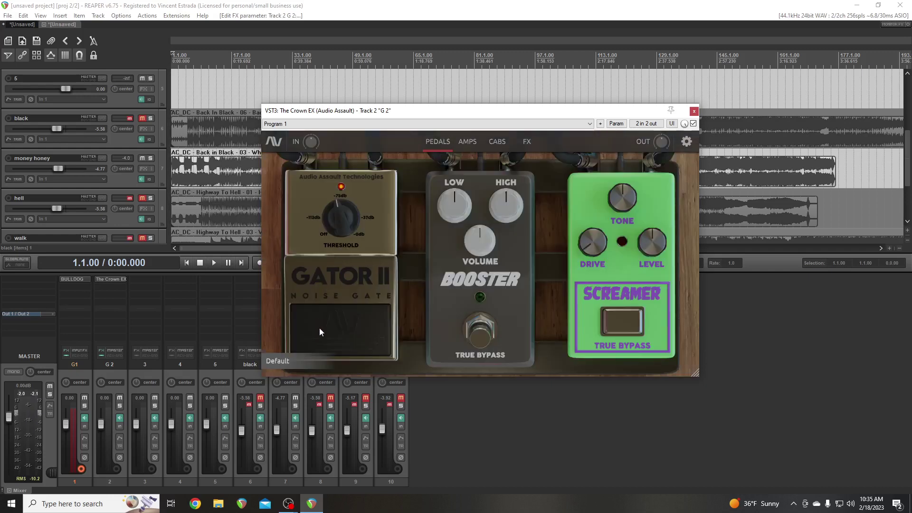
{"action": "left_click", "coordinate": [496, 142]}
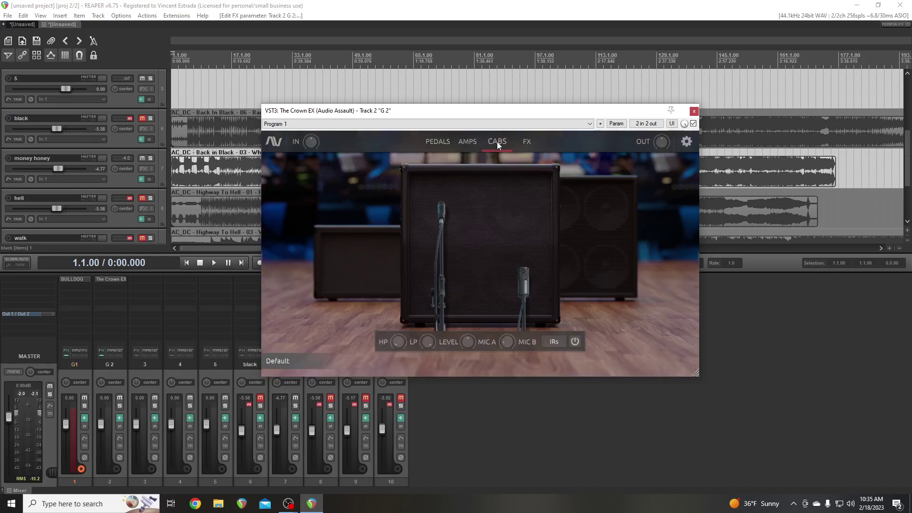
Load ADCD-H2H - AA-TCRWN C6 into IR slot A and open the Audio Assault folder for slot B
{"action": "left_click", "coordinate": [556, 342]}
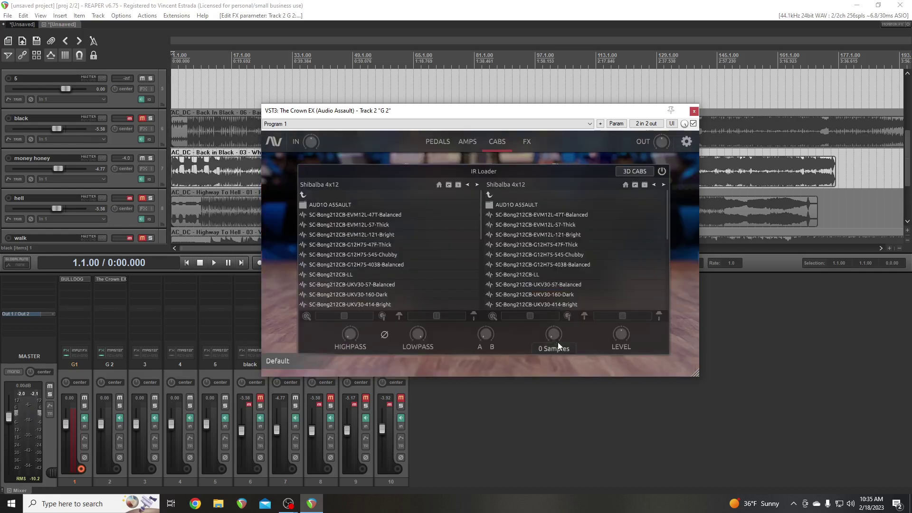
{"action": "double_click", "coordinate": [363, 205]}
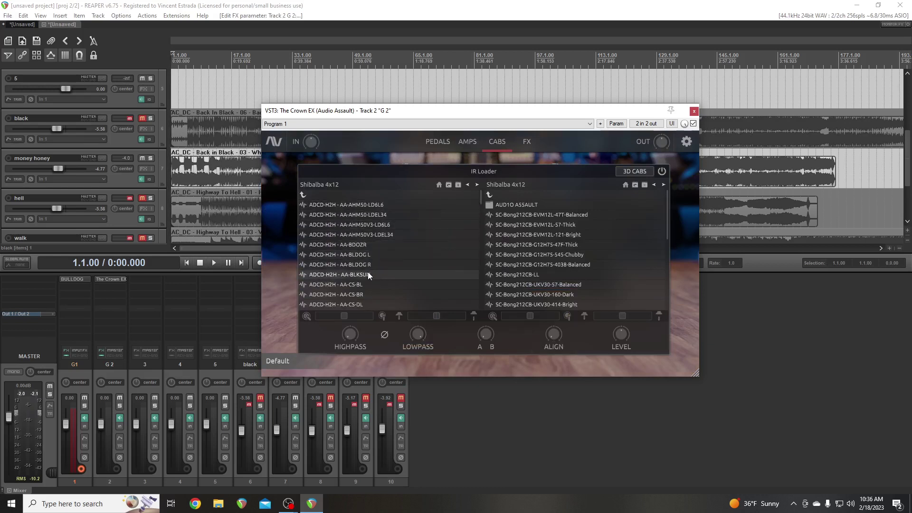
{"action": "scroll", "coordinate": [367, 272], "scroll_direction": "down", "scroll_amount": 4}
{"action": "scroll", "coordinate": [367, 272], "scroll_direction": "down", "scroll_amount": 7}
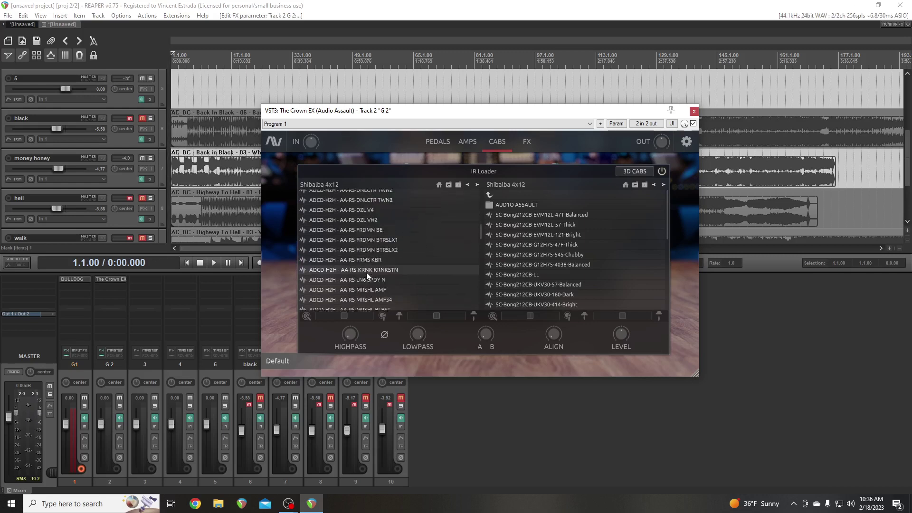
{"action": "scroll", "coordinate": [366, 272], "scroll_direction": "down", "scroll_amount": 6}
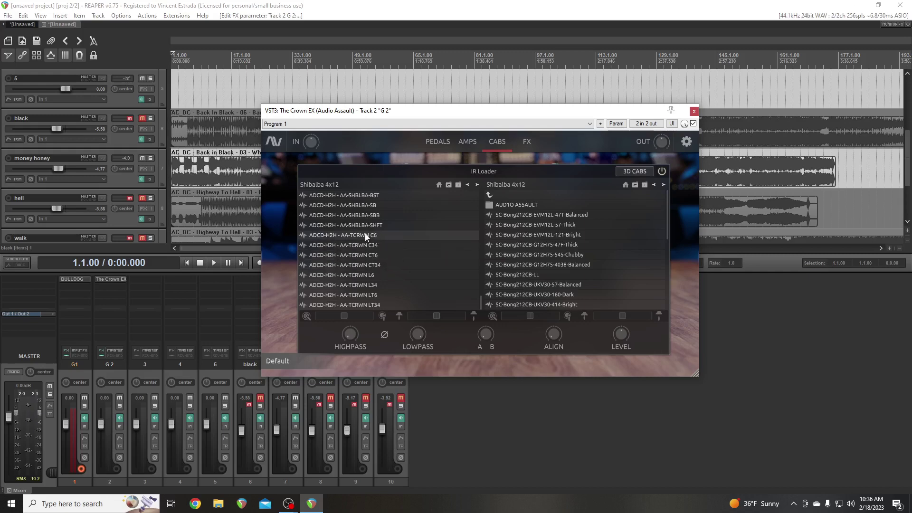
{"action": "left_click", "coordinate": [374, 236]}
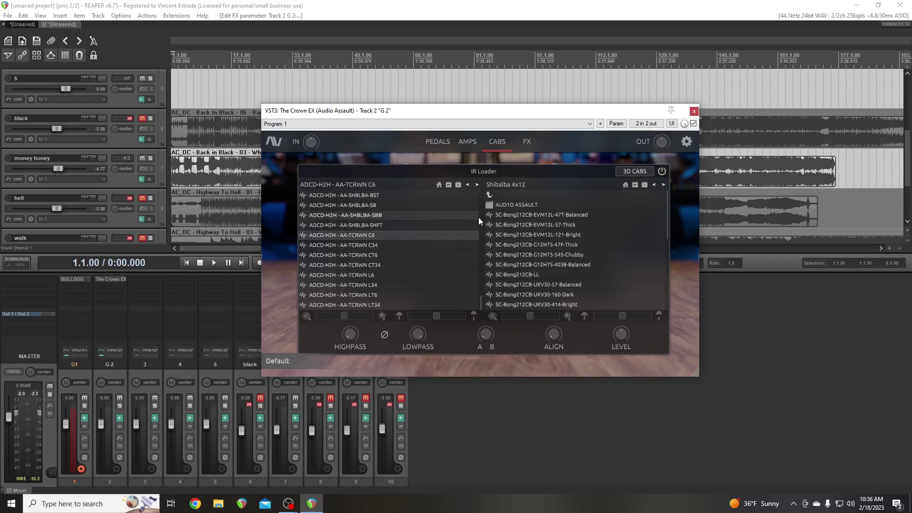
{"action": "double_click", "coordinate": [503, 204]}
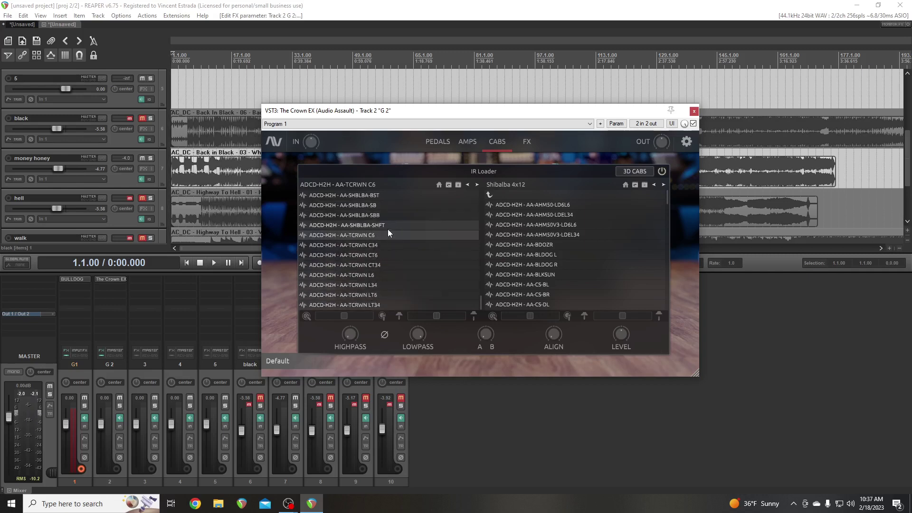
Switch The Crown EX amp to the Clean channel, then close its plugin window
{"action": "left_click", "coordinate": [464, 140]}
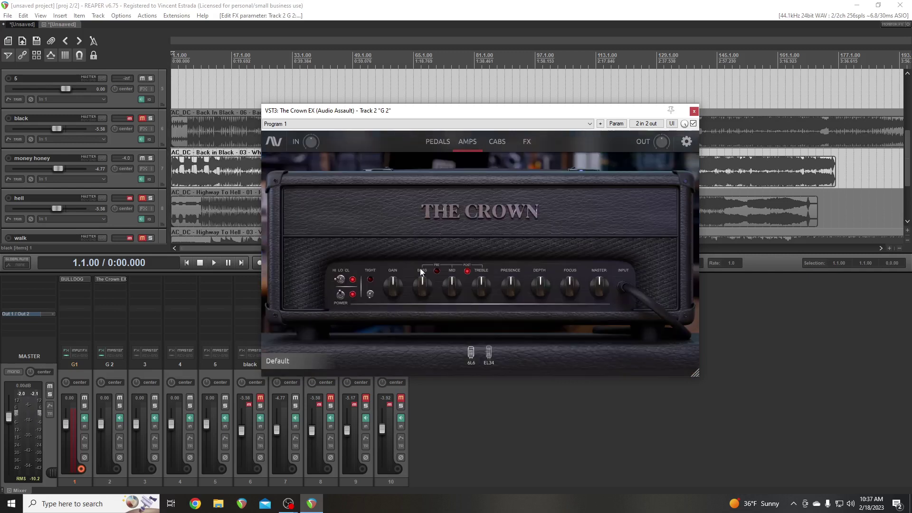
{"action": "left_click", "coordinate": [340, 279]}
{"action": "left_click", "coordinate": [341, 280]}
{"action": "left_click", "coordinate": [341, 279]}
{"action": "left_click", "coordinate": [498, 141]}
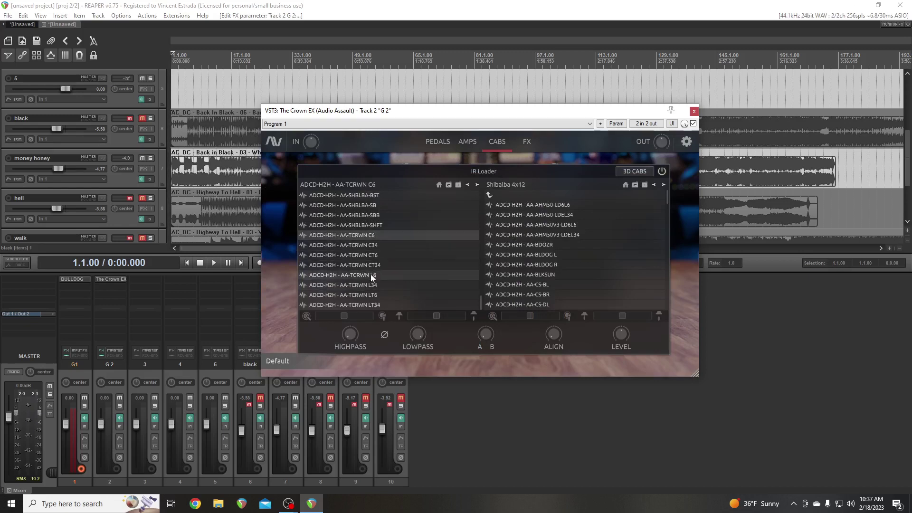
{"action": "left_click", "coordinate": [475, 146]}
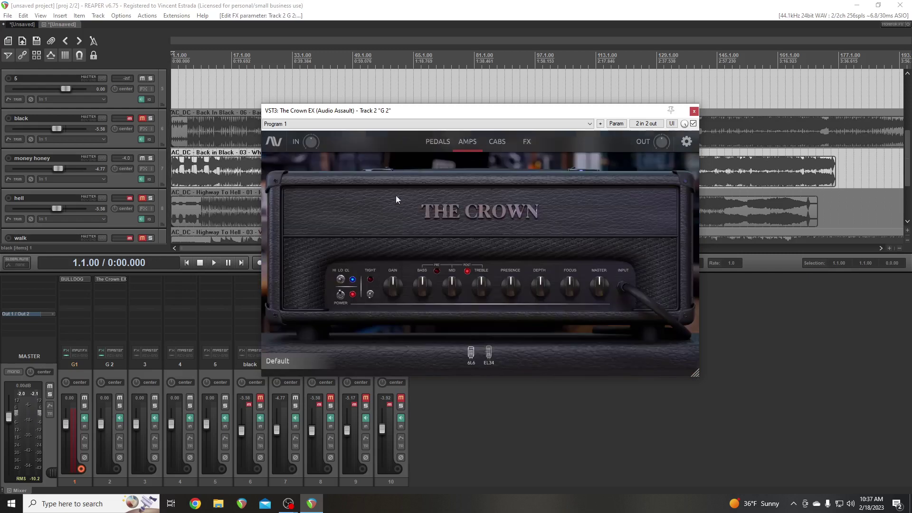
{"action": "left_click", "coordinate": [341, 280]}
{"action": "left_click", "coordinate": [342, 280]}
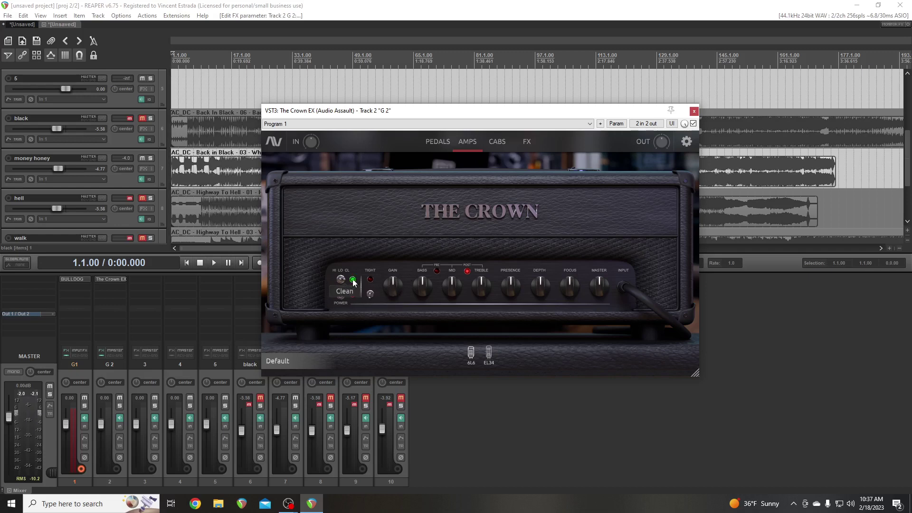
{"action": "left_click", "coordinate": [501, 148]}
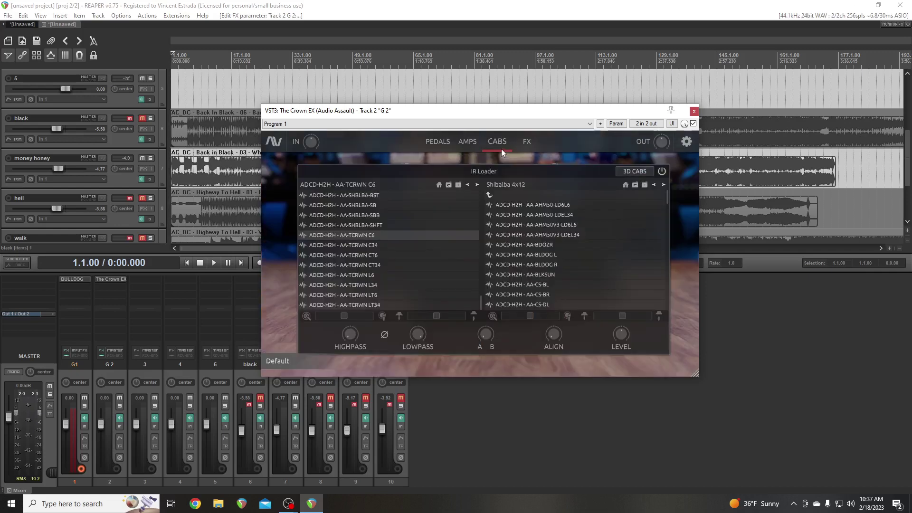
{"action": "left_click", "coordinate": [694, 111]}
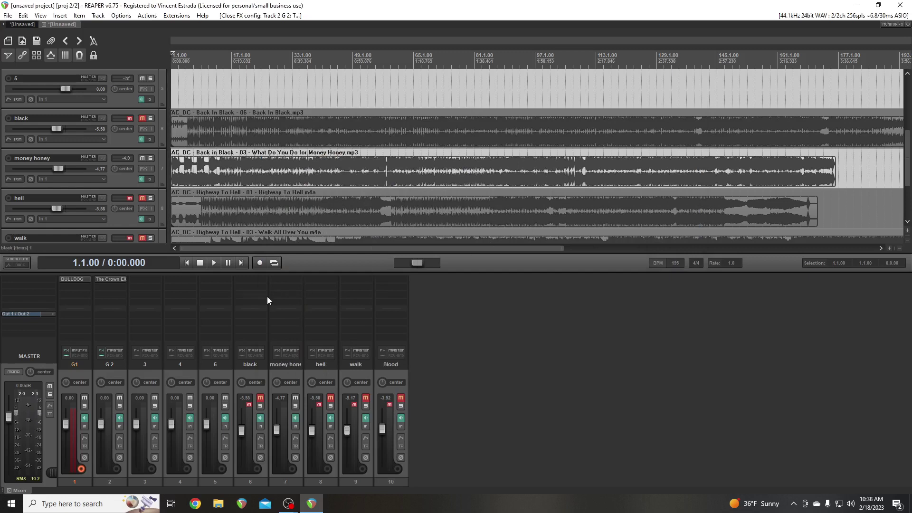
Record-arm G2 with input monitoring off and set its input to Mono In 2
{"action": "left_click", "coordinate": [81, 469]}
{"action": "left_click", "coordinate": [116, 469]}
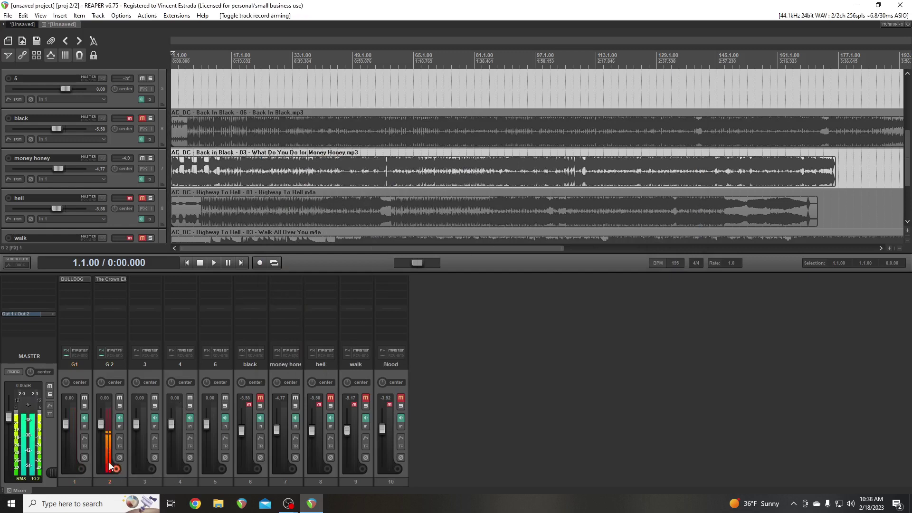
{"action": "left_click", "coordinate": [119, 418]}
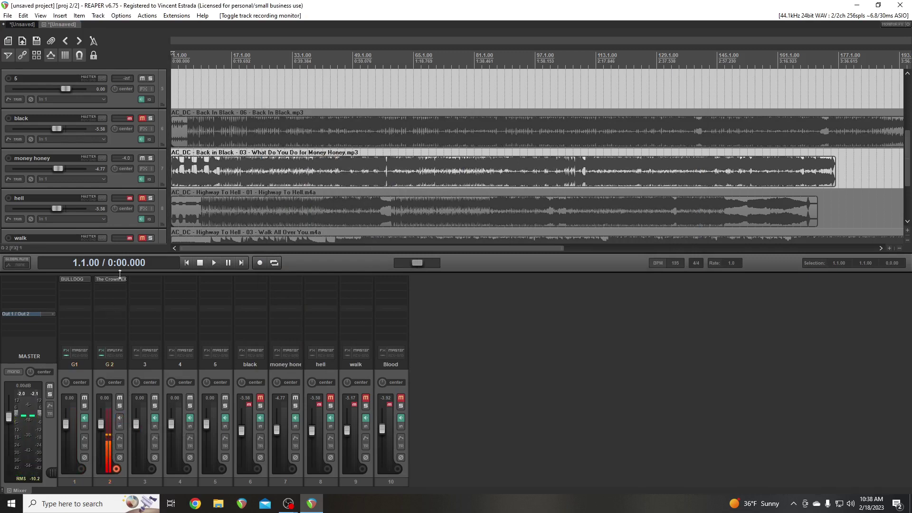
{"action": "scroll", "coordinate": [104, 170], "scroll_direction": "up", "scroll_amount": 3}
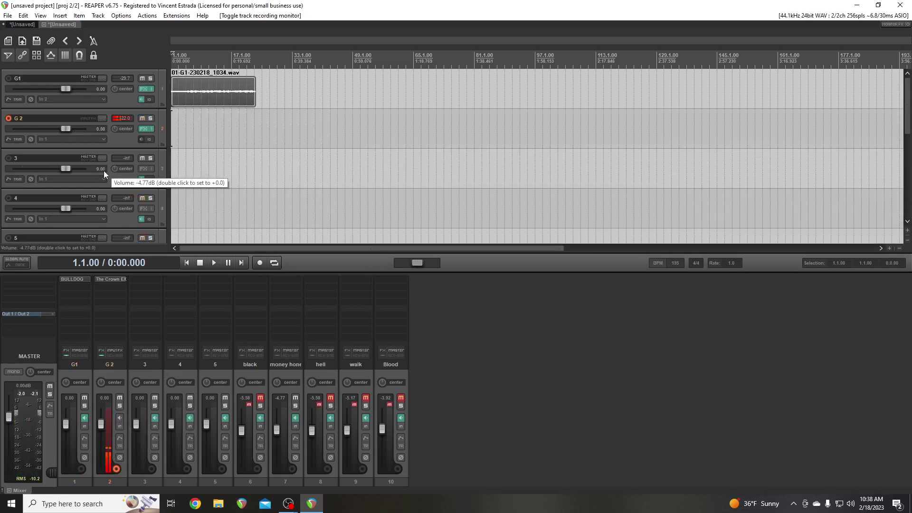
{"action": "left_click", "coordinate": [103, 140]}
{"action": "mouse_move", "coordinate": [137, 148]}
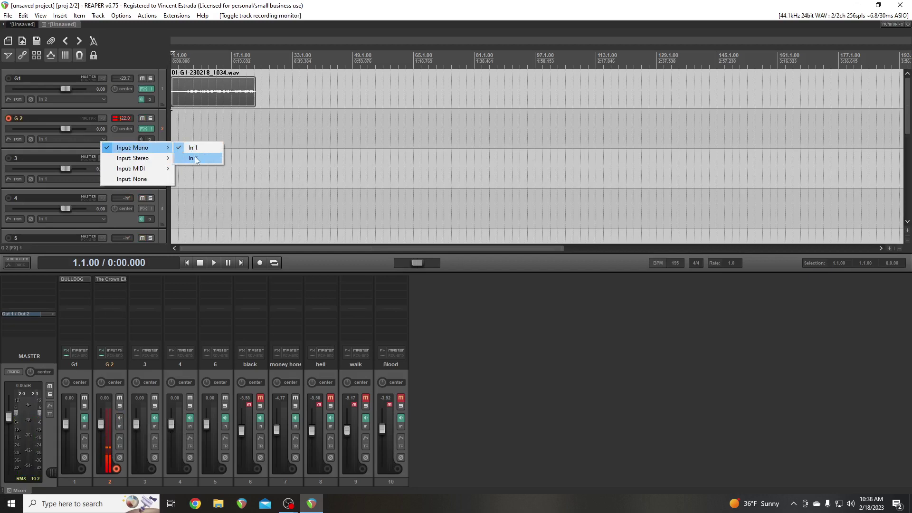
{"action": "left_click", "coordinate": [195, 158]}
Set tracks 3, 4 and 5 to record from Input: Mono In 2
{"action": "left_click", "coordinate": [101, 180]}
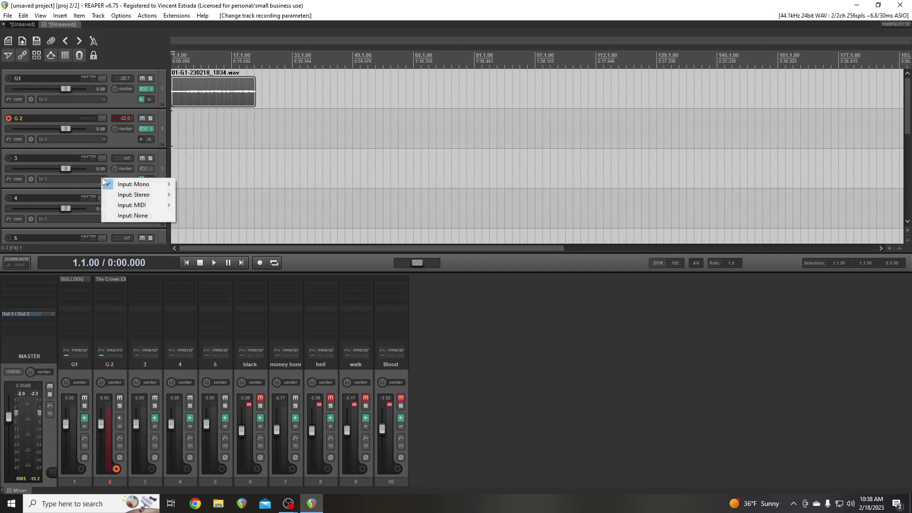
{"action": "mouse_move", "coordinate": [137, 184]}
{"action": "left_click", "coordinate": [196, 195]}
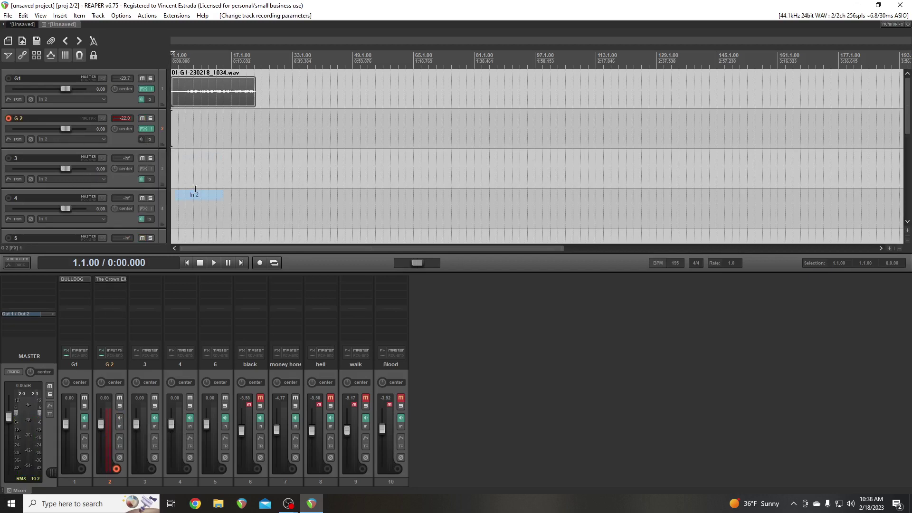
{"action": "left_click", "coordinate": [104, 221]}
{"action": "mouse_move", "coordinate": [162, 228]}
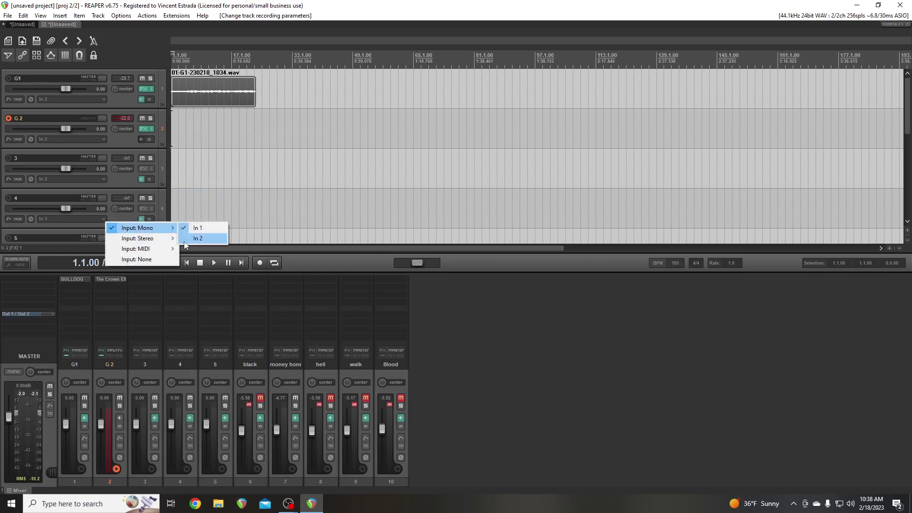
{"action": "left_click", "coordinate": [185, 238]}
{"action": "scroll", "coordinate": [109, 197], "scroll_direction": "down", "scroll_amount": 1}
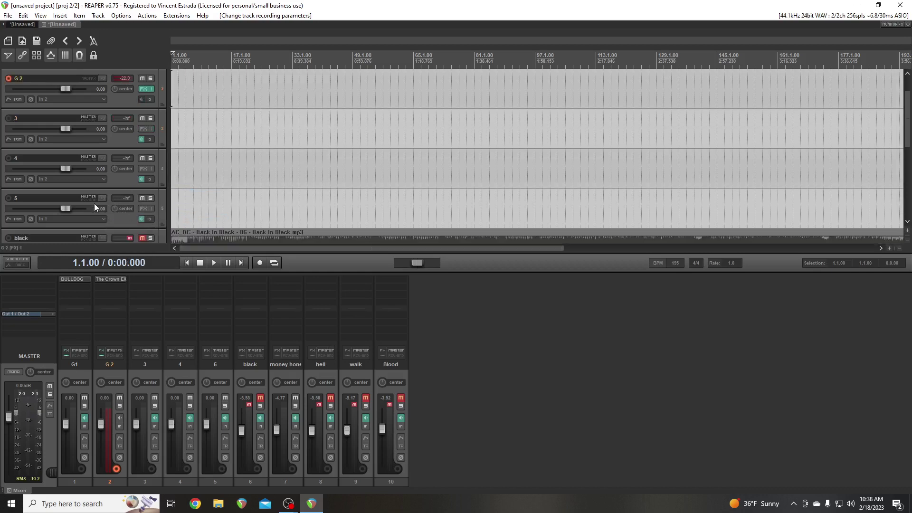
{"action": "left_click", "coordinate": [104, 219]}
{"action": "mouse_move", "coordinate": [143, 223]}
{"action": "left_click", "coordinate": [196, 233]}
{"action": "scroll", "coordinate": [115, 186], "scroll_direction": "down", "scroll_amount": 1}
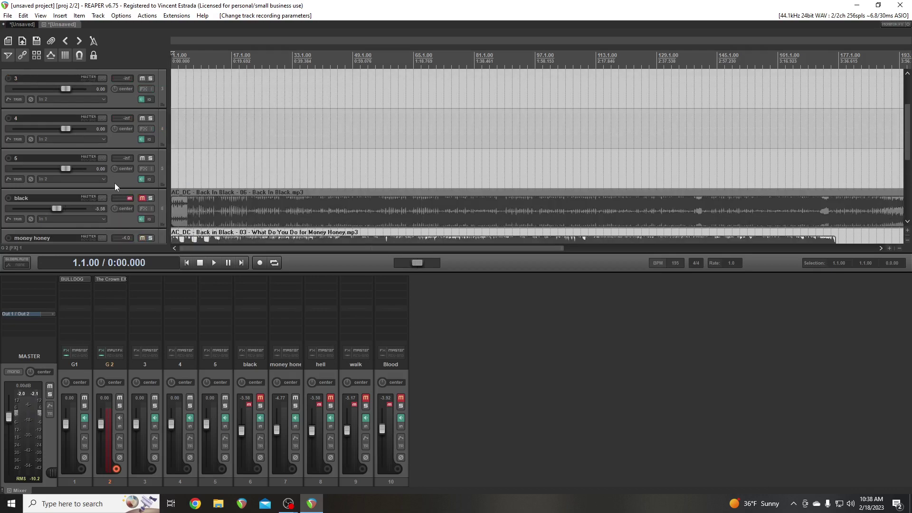
{"action": "scroll", "coordinate": [99, 179], "scroll_direction": "up", "scroll_amount": 2}
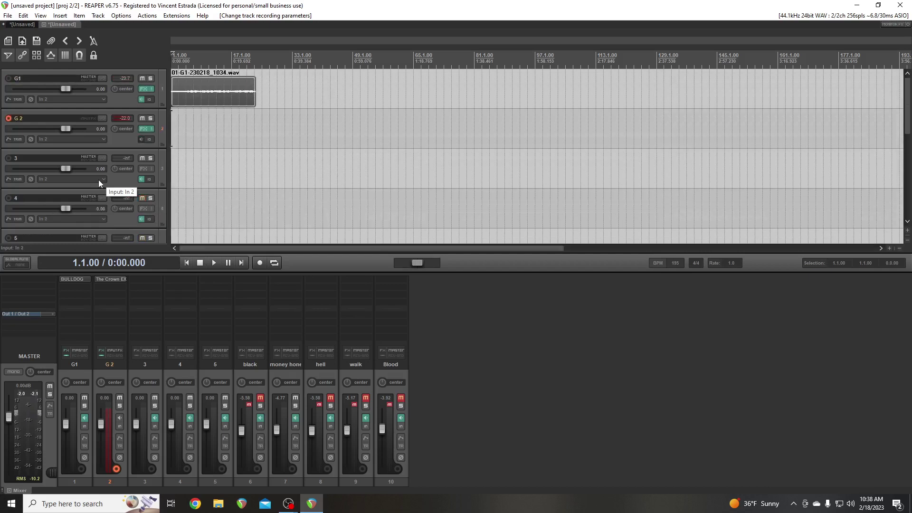
Mute track G1 so only G2 is heard while recording
{"action": "left_click", "coordinate": [84, 398]}
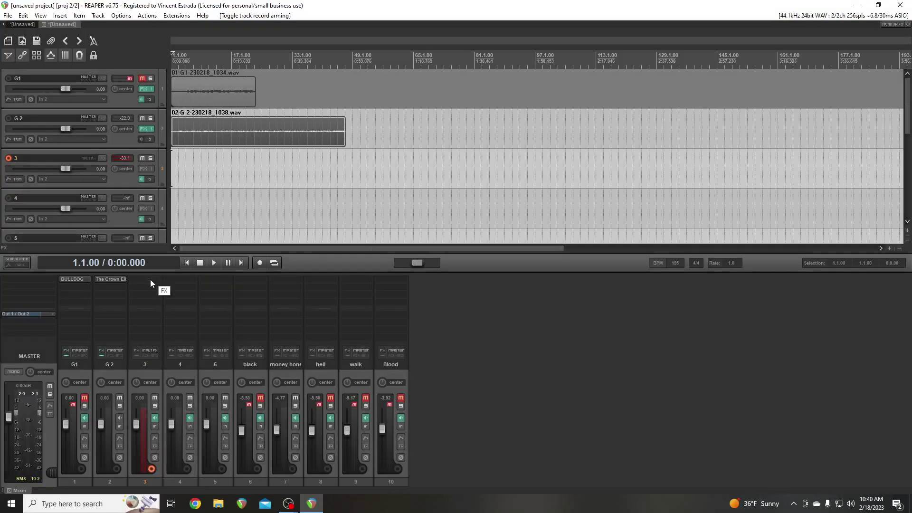
Add the Nembrini Audio NA Mrh159 amp plugin to track 3 from the Add FX browser
{"action": "left_click", "coordinate": [150, 280]}
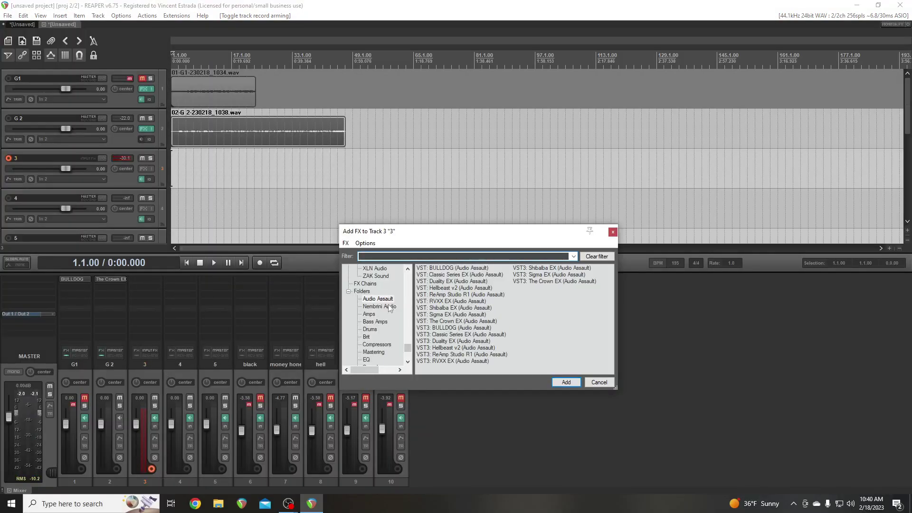
{"action": "left_click_drag", "start_coordinate": [441, 233], "coordinate": [465, 219]}
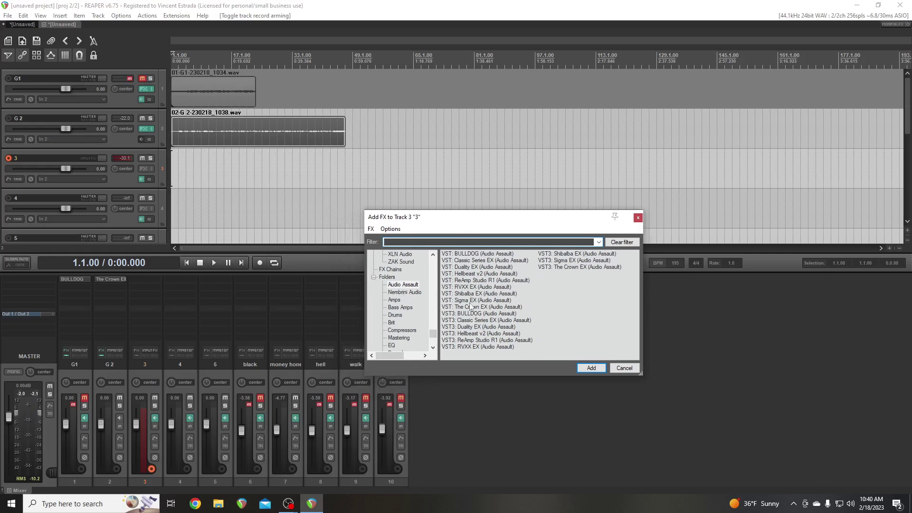
{"action": "left_click", "coordinate": [403, 293]}
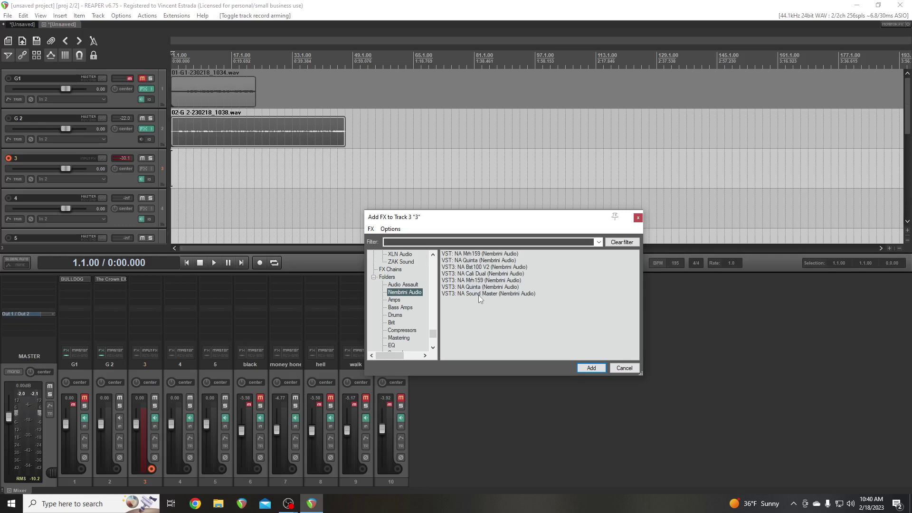
{"action": "left_click", "coordinate": [474, 255]}
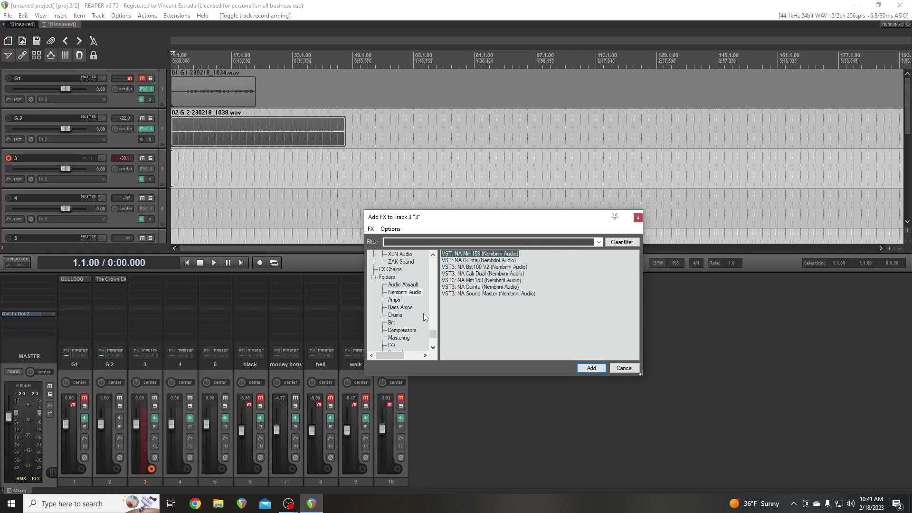
{"action": "double_click", "coordinate": [475, 254]}
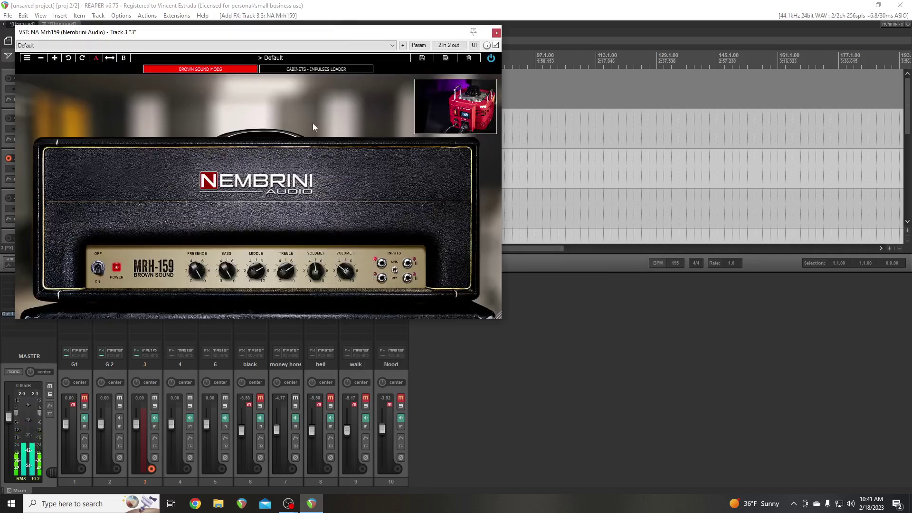
On NA Mrh159's cabinet page, switch on the noise gate with a -71.8 dB threshold
{"action": "left_click_drag", "start_coordinate": [274, 37], "coordinate": [460, 110]}
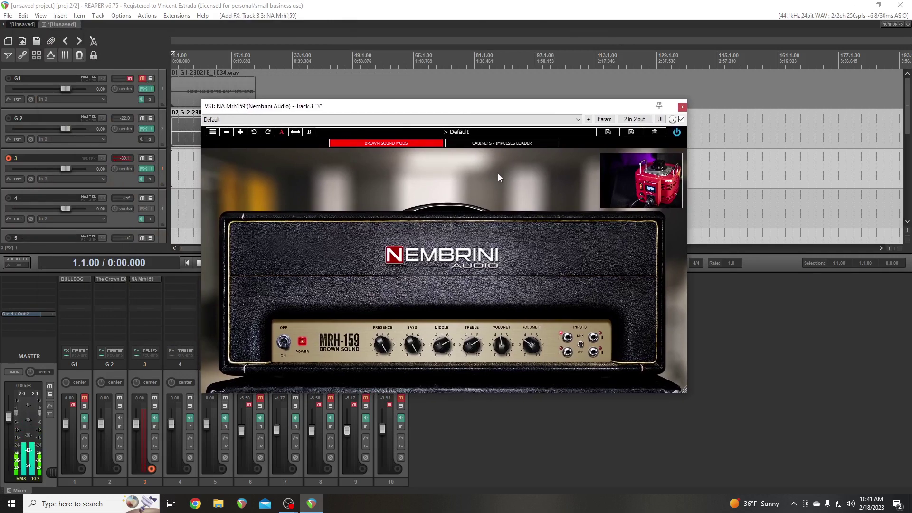
{"action": "left_click", "coordinate": [473, 144]}
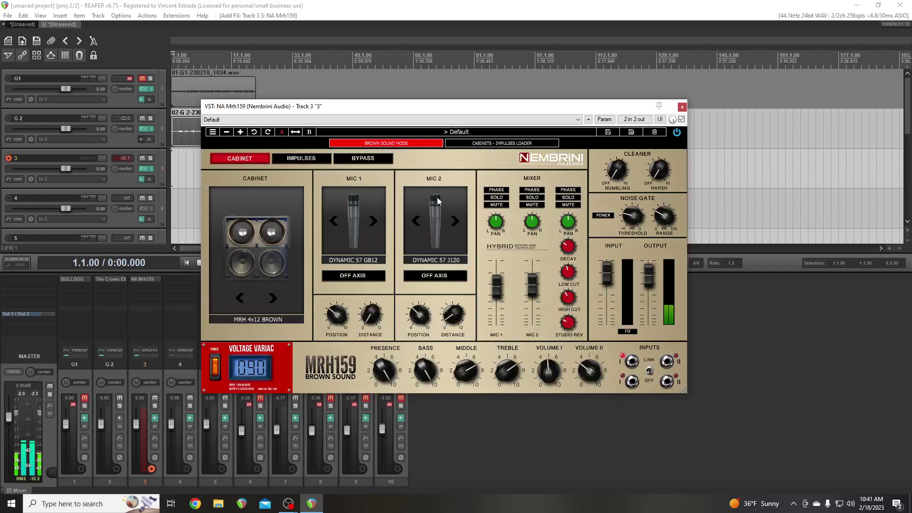
{"action": "left_click", "coordinate": [608, 215]}
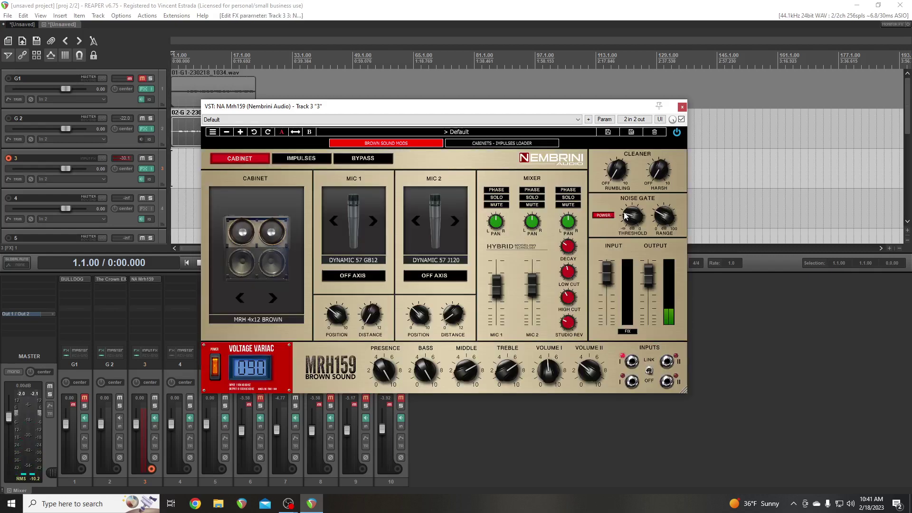
{"action": "left_click_drag", "start_coordinate": [624, 209], "coordinate": [655, 195]}
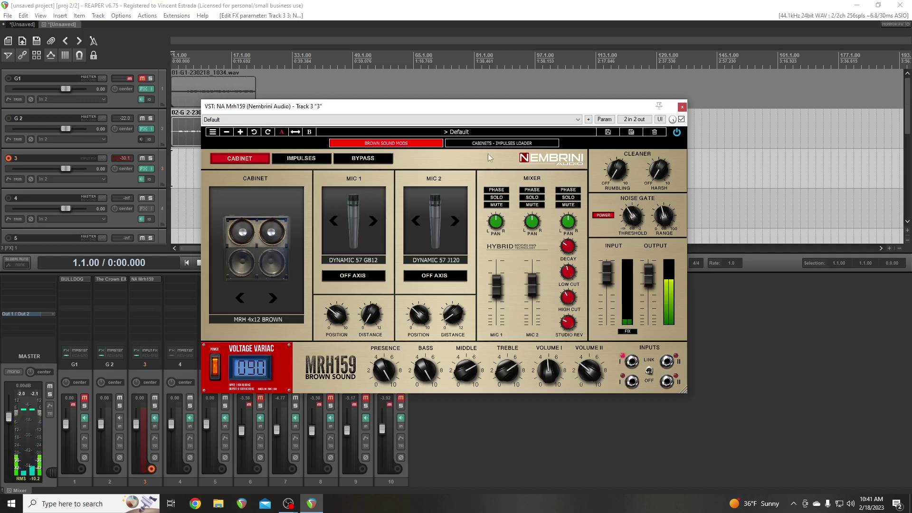
{"action": "left_click", "coordinate": [474, 144]}
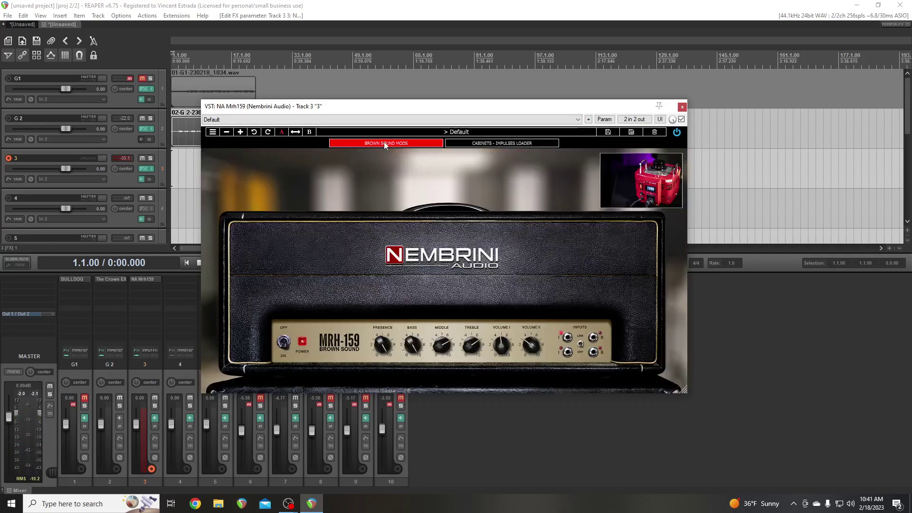
{"action": "left_click", "coordinate": [475, 143]}
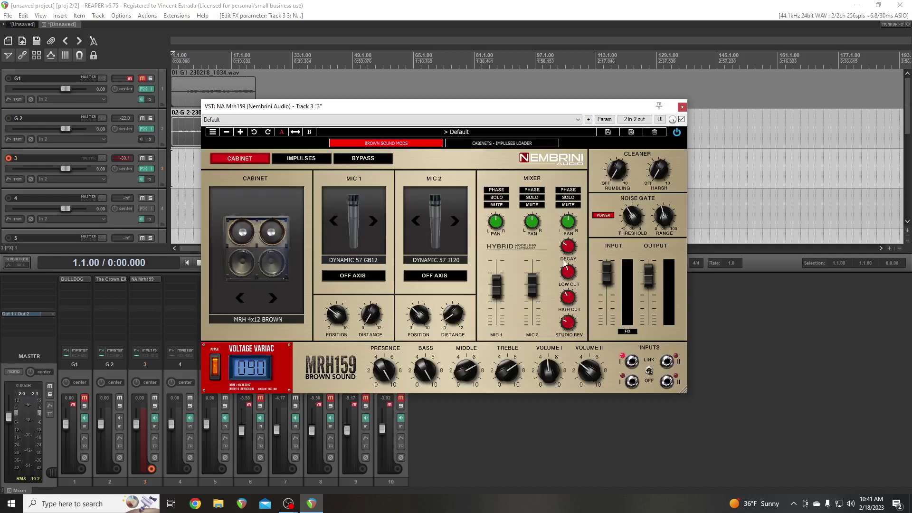
Start loading an impulse into slot 1 and switch the file browser to the F: STUDIO drive
{"action": "left_click", "coordinate": [295, 158]}
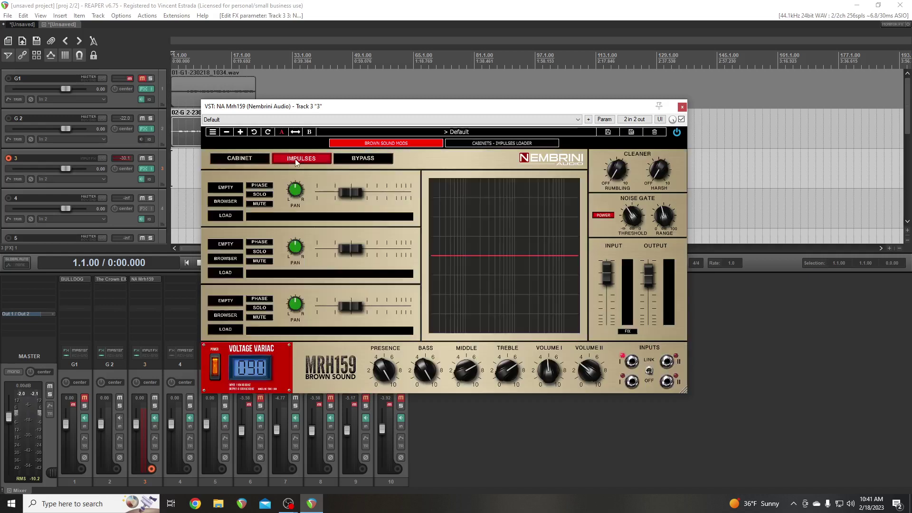
{"action": "left_click", "coordinate": [225, 215]}
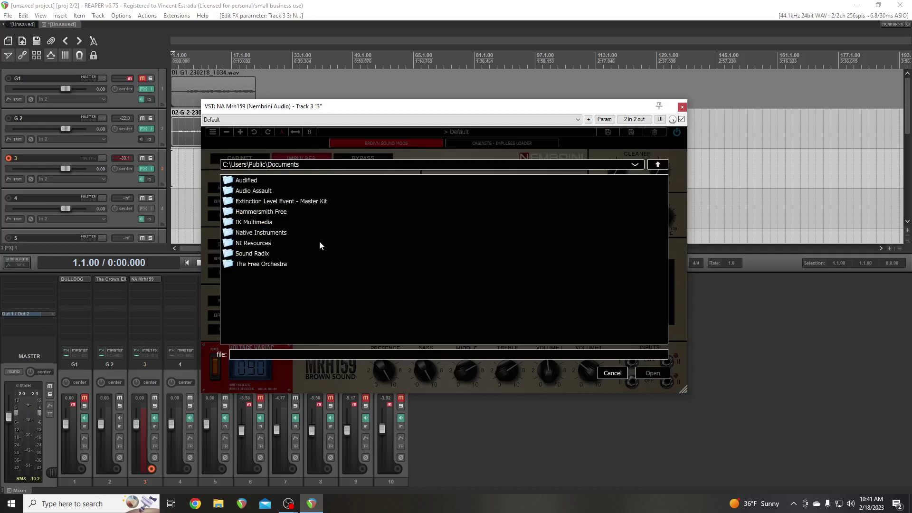
{"action": "left_click", "coordinate": [256, 191]}
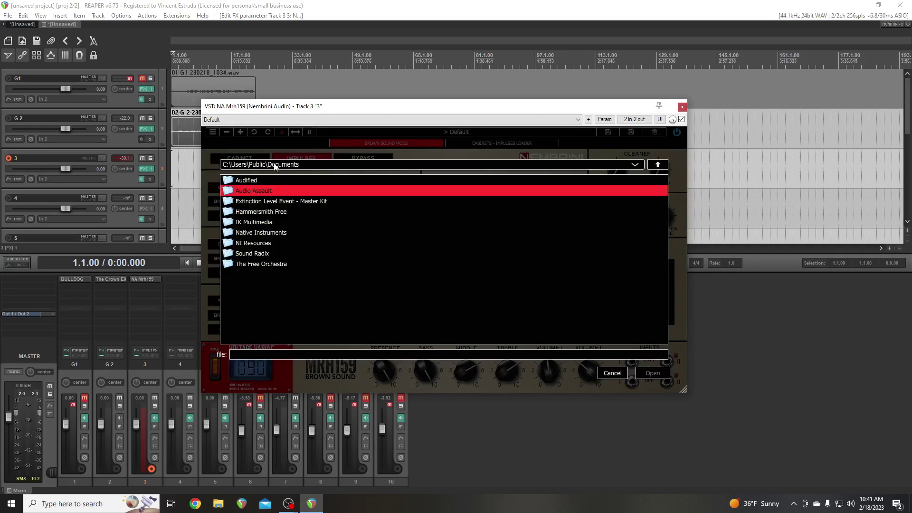
{"action": "left_click", "coordinate": [657, 165]}
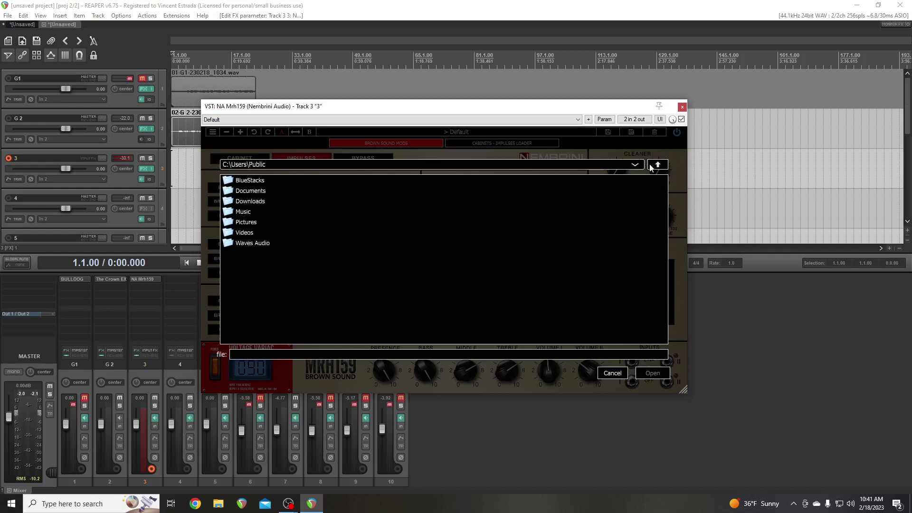
{"action": "left_click", "coordinate": [651, 166]}
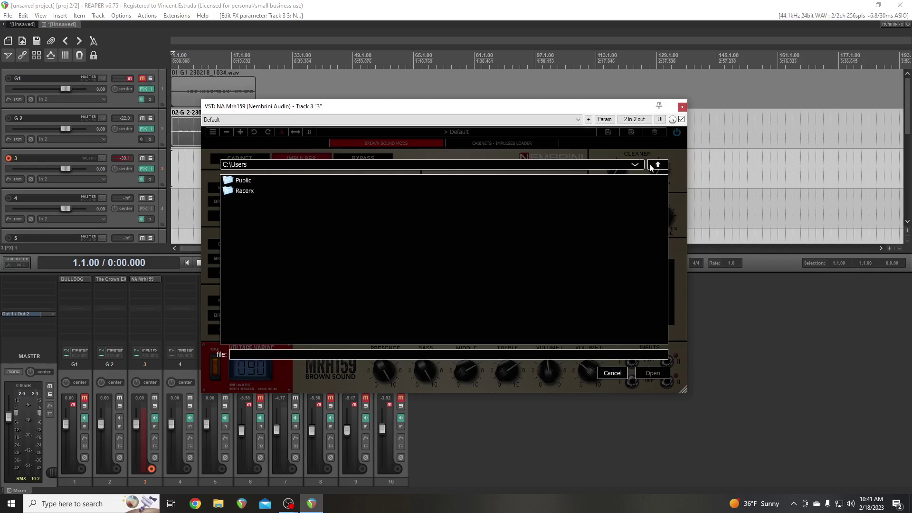
{"action": "left_click", "coordinate": [651, 167]}
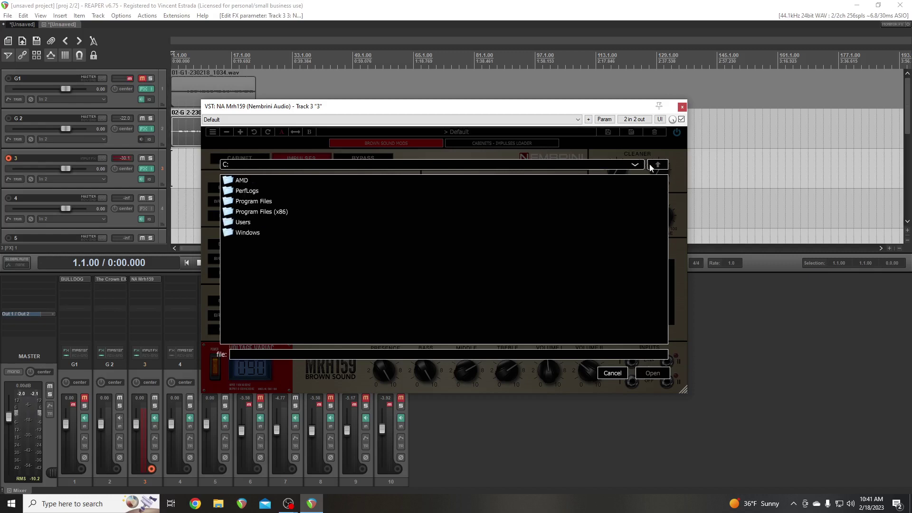
{"action": "left_click", "coordinate": [636, 165]}
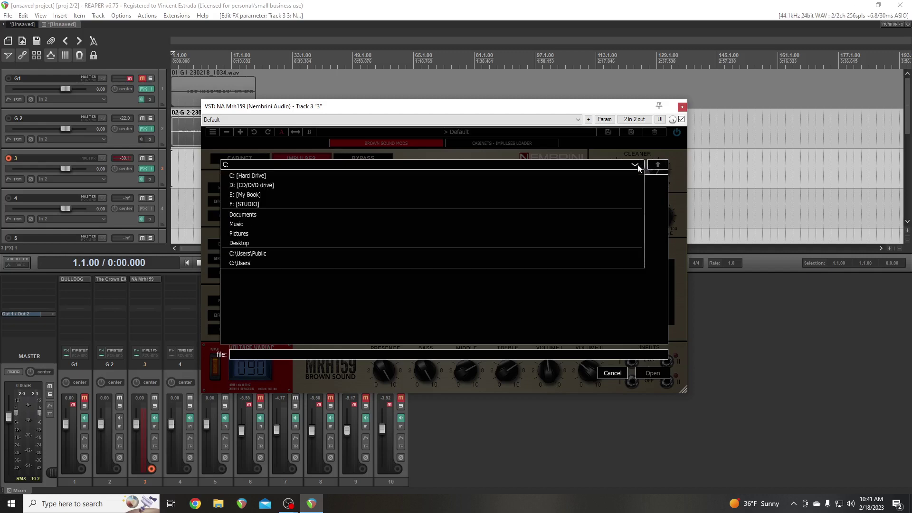
{"action": "left_click", "coordinate": [255, 204]}
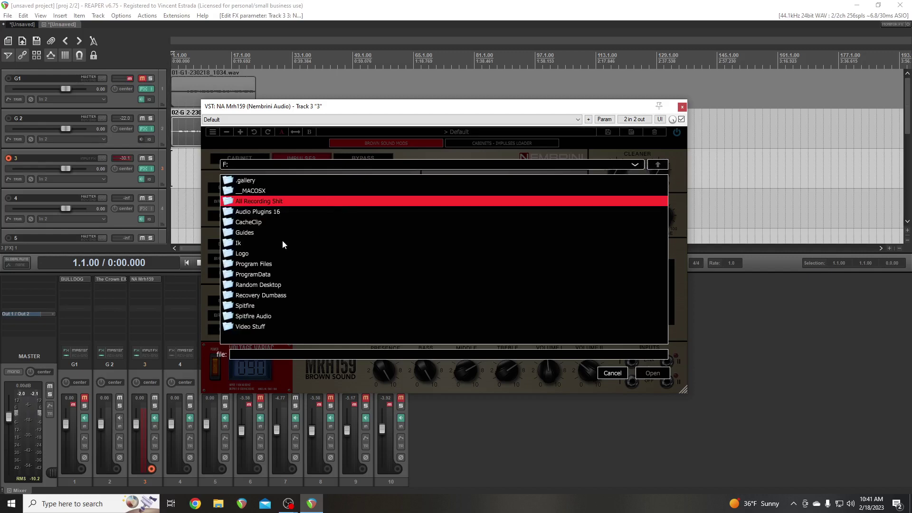
Browse into All Recording Shit > Guitar IR > the JZIR0825 ADCD Highway to Hell IR pack
{"action": "double_click", "coordinate": [255, 203]}
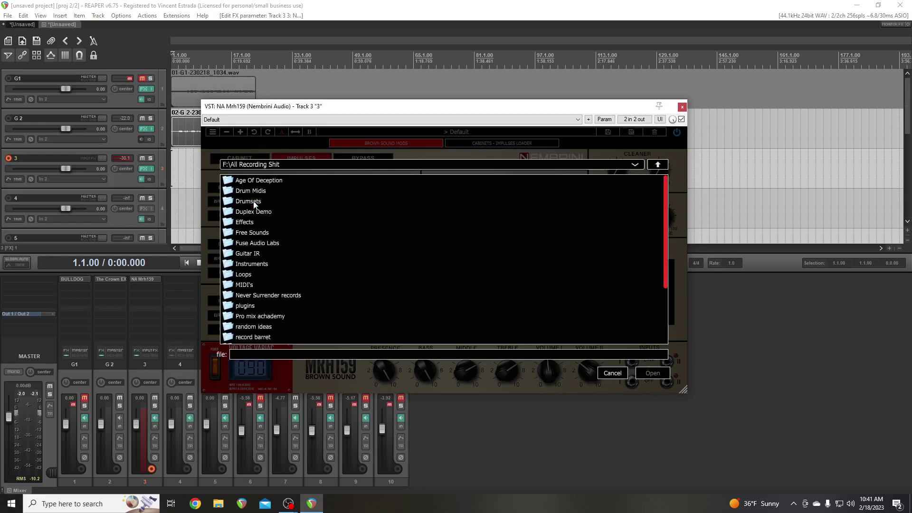
{"action": "double_click", "coordinate": [259, 254]}
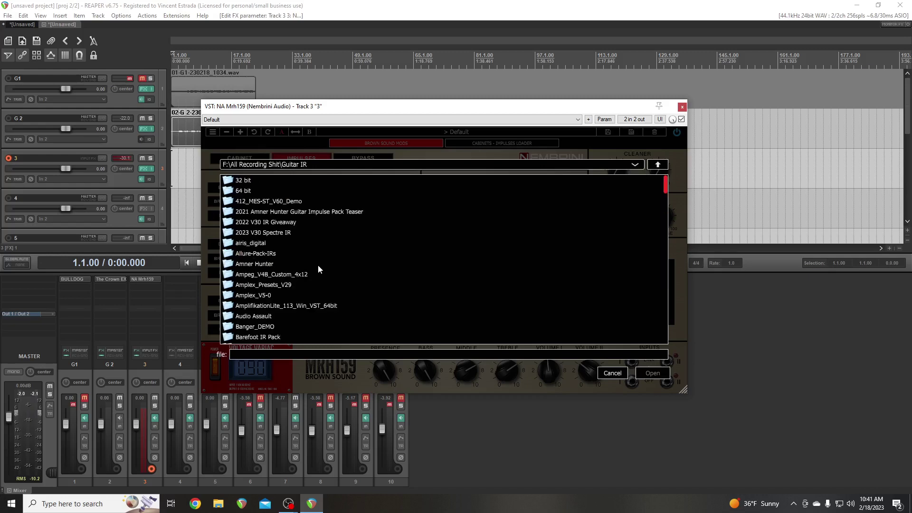
{"action": "scroll", "coordinate": [318, 269], "scroll_direction": "down", "scroll_amount": 10}
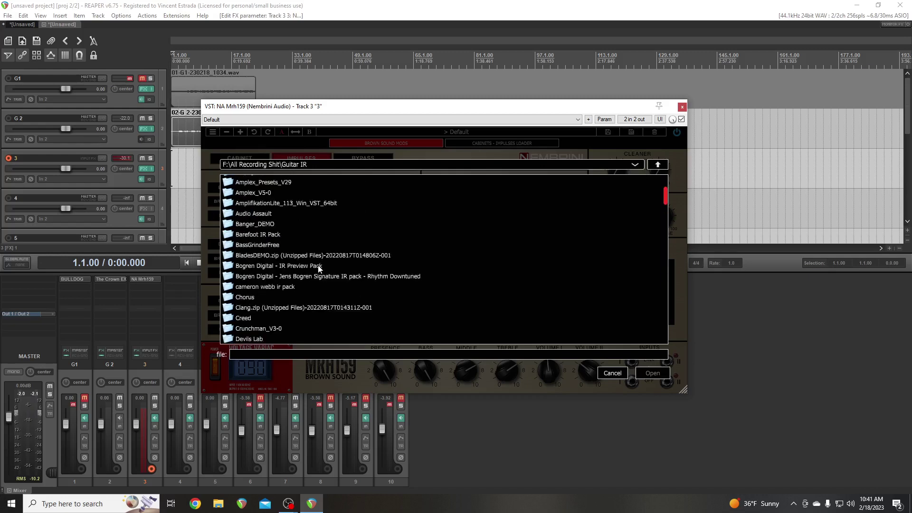
{"action": "scroll", "coordinate": [317, 269], "scroll_direction": "down", "scroll_amount": 12}
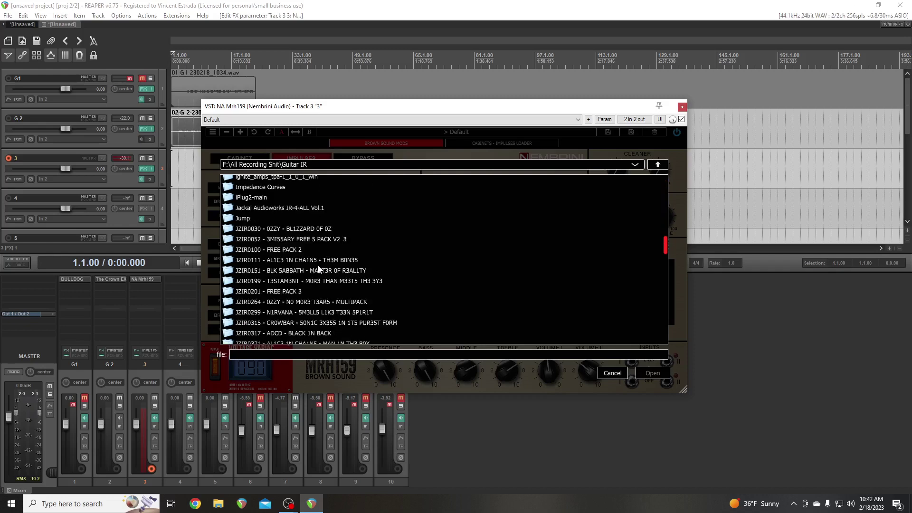
{"action": "scroll", "coordinate": [303, 307], "scroll_direction": "down", "scroll_amount": 4}
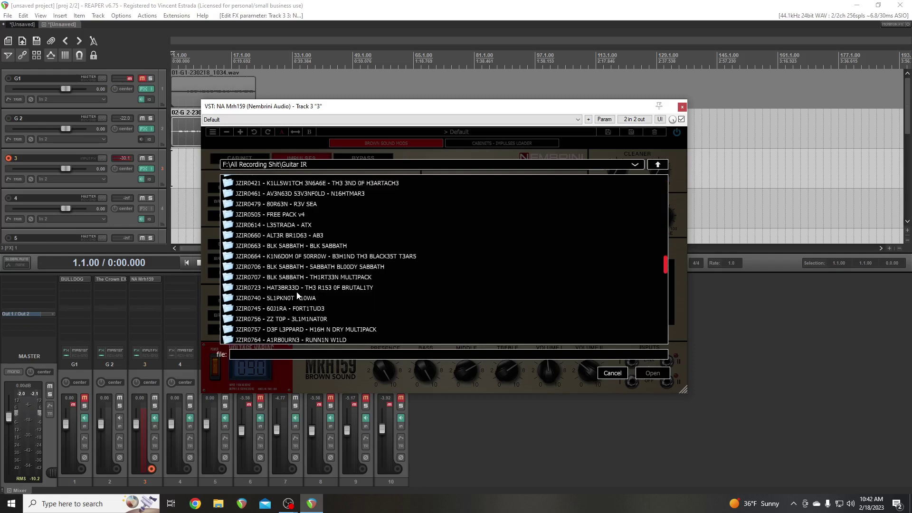
{"action": "scroll", "coordinate": [297, 295], "scroll_direction": "down", "scroll_amount": 1}
{"action": "scroll", "coordinate": [298, 303], "scroll_direction": "down", "scroll_amount": 1}
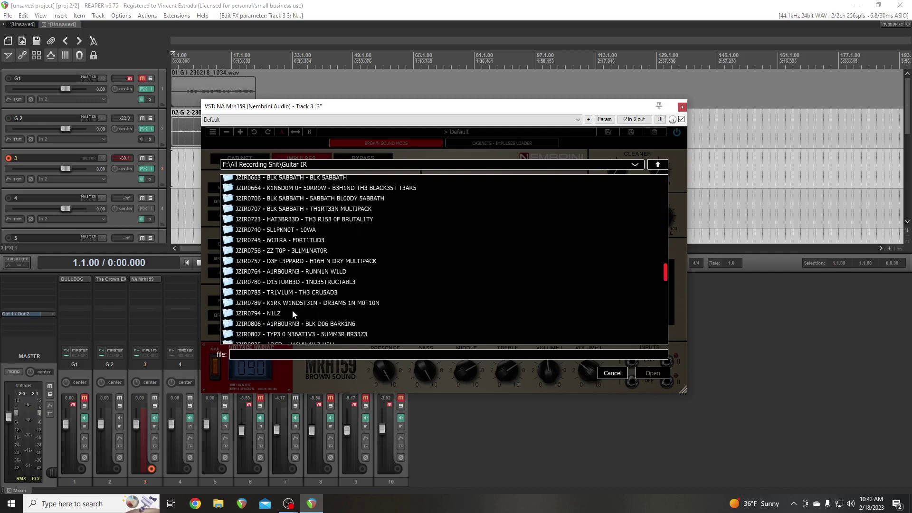
{"action": "scroll", "coordinate": [292, 316], "scroll_direction": "down", "scroll_amount": 1}
{"action": "double_click", "coordinate": [295, 311]}
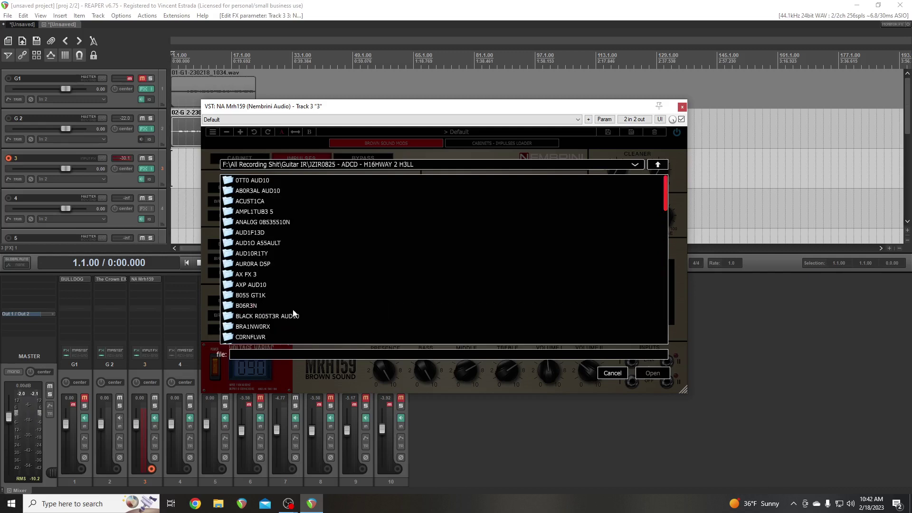
Load ADCD-H2H - NA-MRH159L BSM.wav from the N3MBR1N1 folder into slot 1
{"action": "scroll", "coordinate": [264, 237], "scroll_direction": "down", "scroll_amount": 4}
{"action": "scroll", "coordinate": [265, 241], "scroll_direction": "down", "scroll_amount": 8}
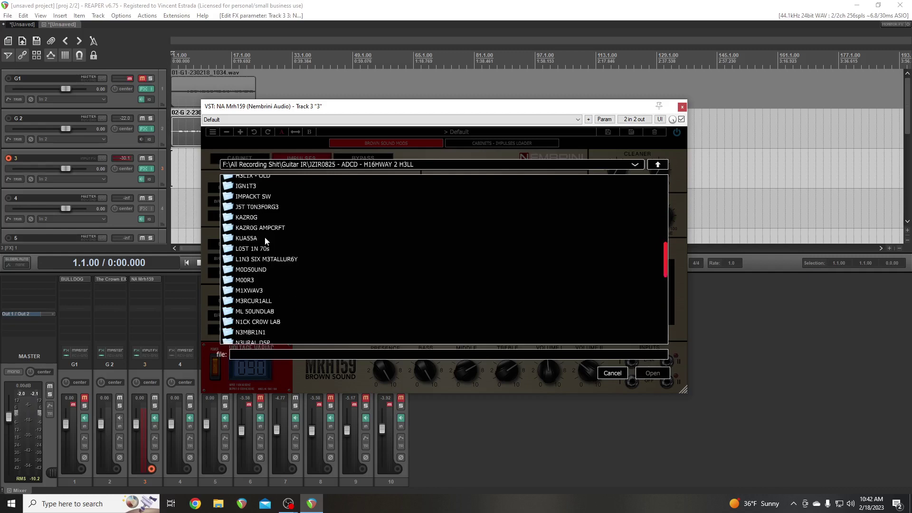
{"action": "double_click", "coordinate": [257, 262]}
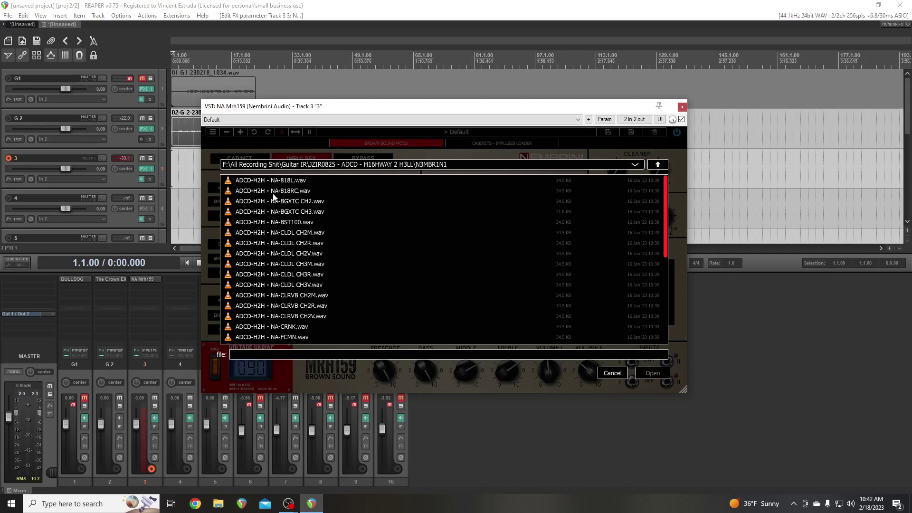
{"action": "scroll", "coordinate": [318, 257], "scroll_direction": "down", "scroll_amount": 4}
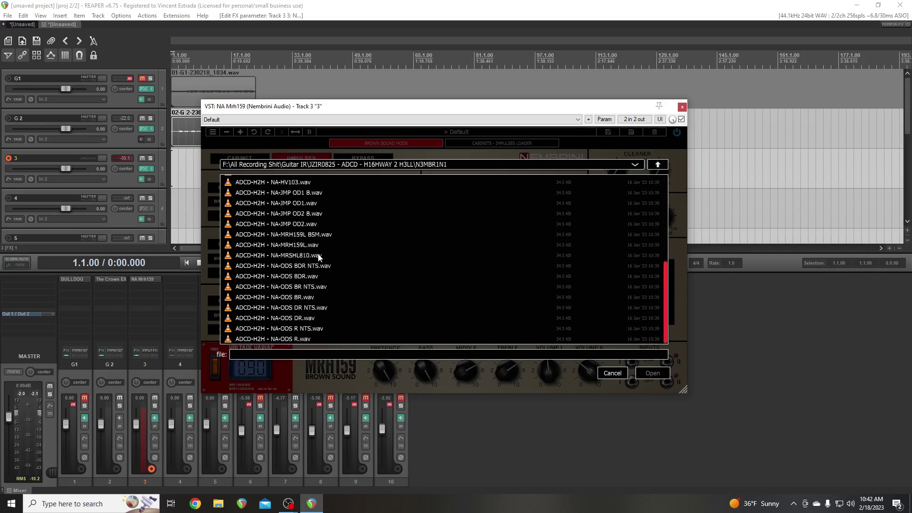
{"action": "scroll", "coordinate": [318, 257], "scroll_direction": "down", "scroll_amount": 2}
{"action": "double_click", "coordinate": [293, 235]}
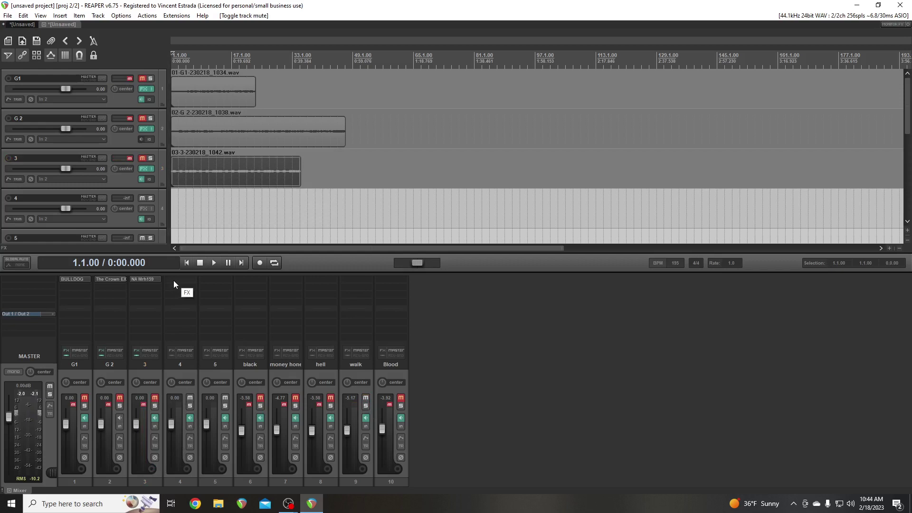
Add the STL Tones Ignite Emissary amp to track 4, then close its plugin window
{"action": "left_click", "coordinate": [174, 282]}
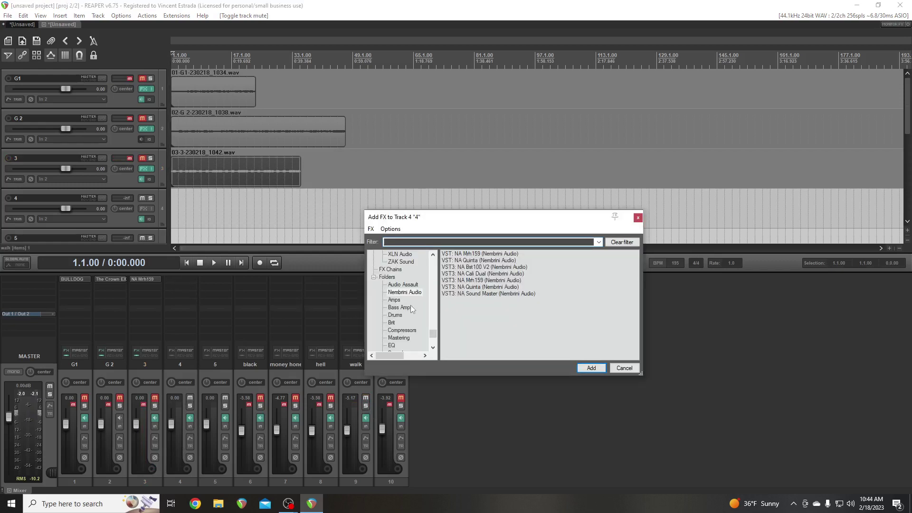
{"action": "scroll", "coordinate": [403, 305], "scroll_direction": "down", "scroll_amount": 3}
{"action": "scroll", "coordinate": [402, 306], "scroll_direction": "up", "scroll_amount": 6}
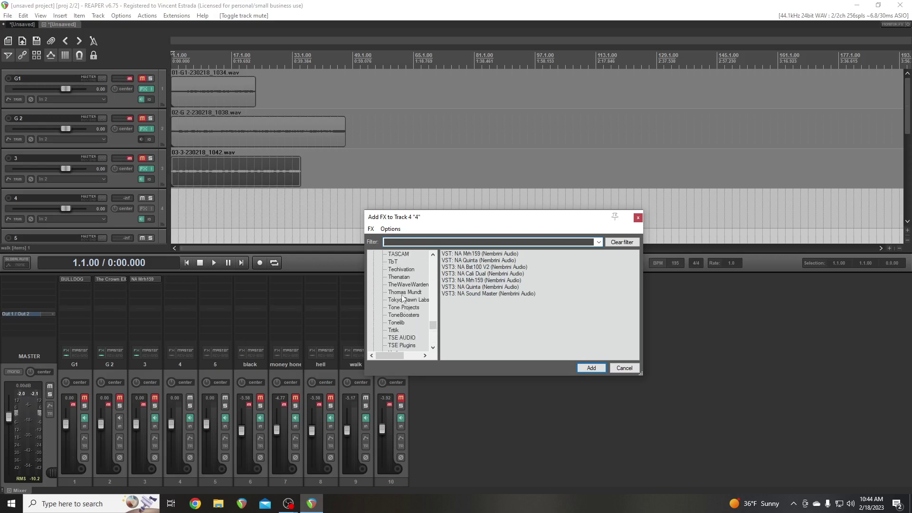
{"action": "scroll", "coordinate": [402, 294], "scroll_direction": "down", "scroll_amount": 6}
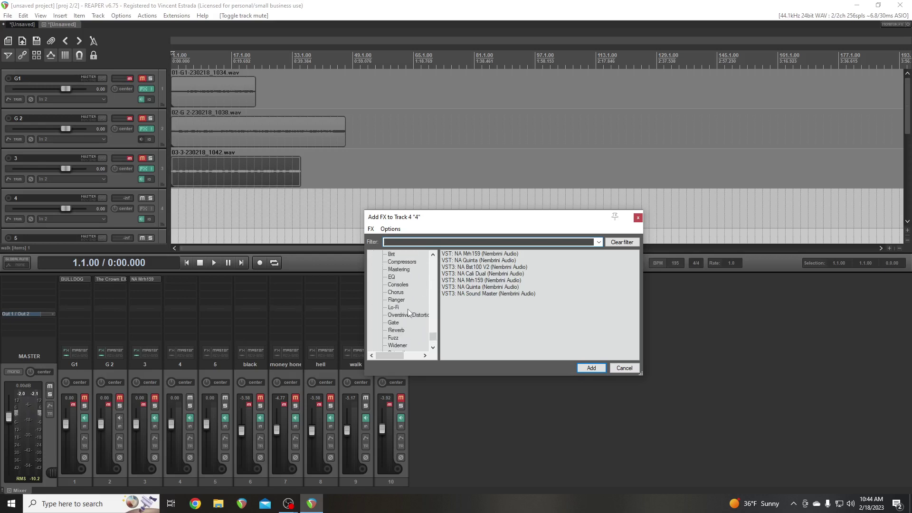
{"action": "scroll", "coordinate": [407, 311], "scroll_direction": "up", "scroll_amount": 3}
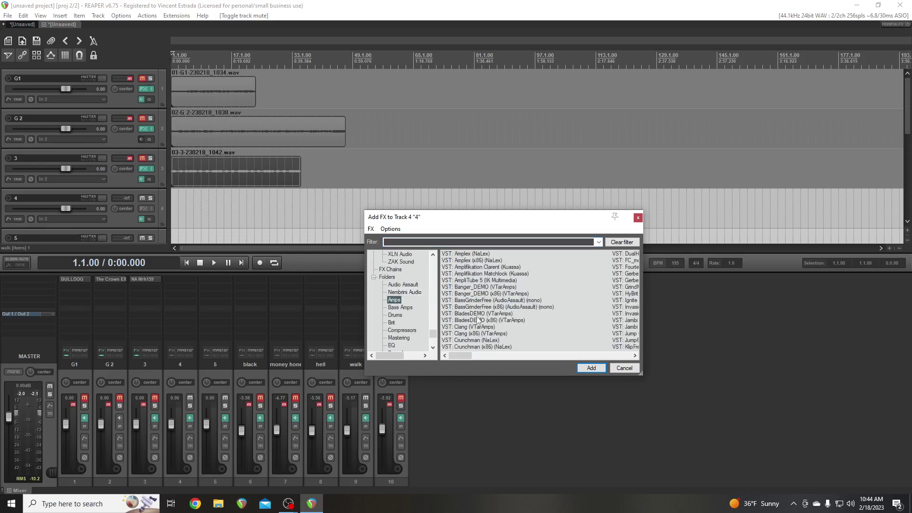
{"action": "scroll", "coordinate": [481, 328], "scroll_direction": "down", "scroll_amount": 5}
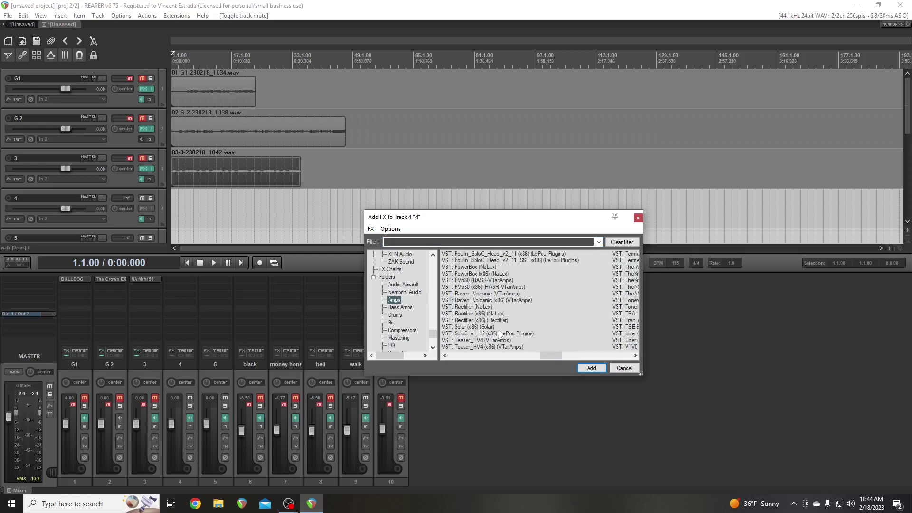
{"action": "scroll", "coordinate": [499, 323], "scroll_direction": "up", "scroll_amount": 1}
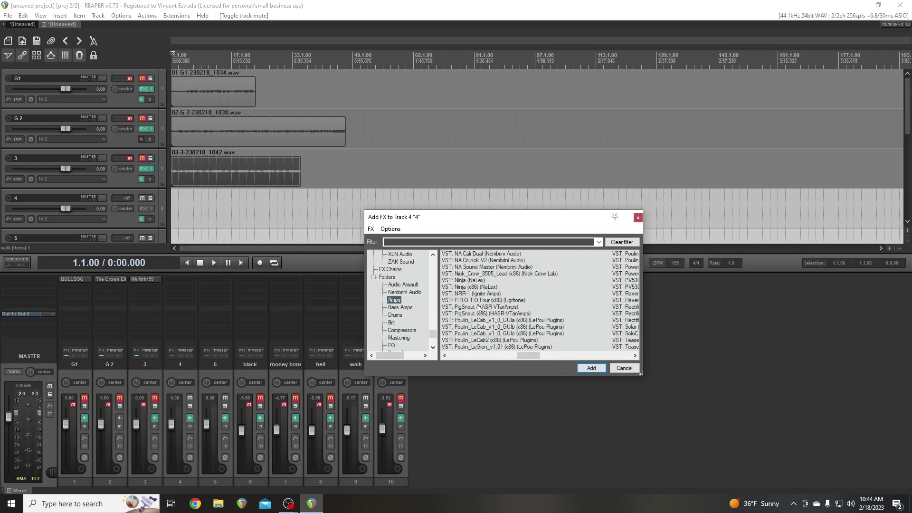
{"action": "scroll", "coordinate": [478, 309], "scroll_direction": "up", "scroll_amount": 1}
{"action": "scroll", "coordinate": [473, 299], "scroll_direction": "up", "scroll_amount": 1}
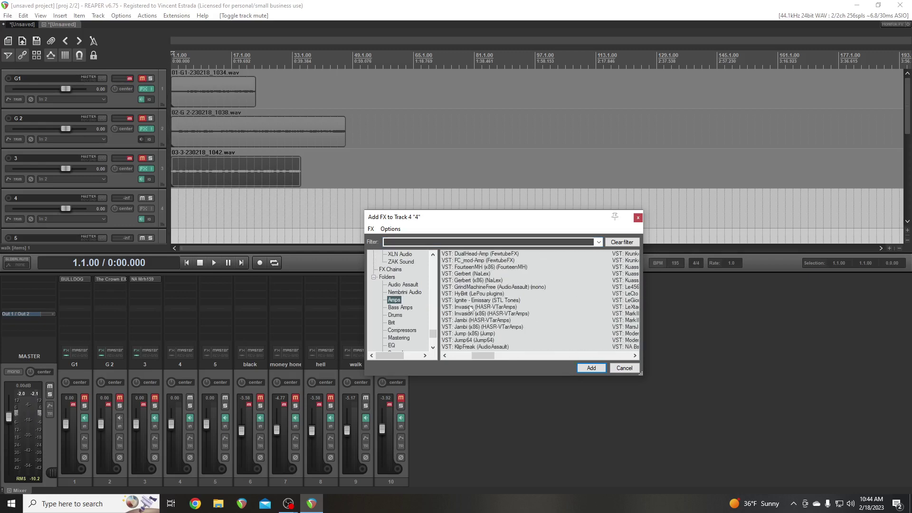
{"action": "double_click", "coordinate": [466, 299]}
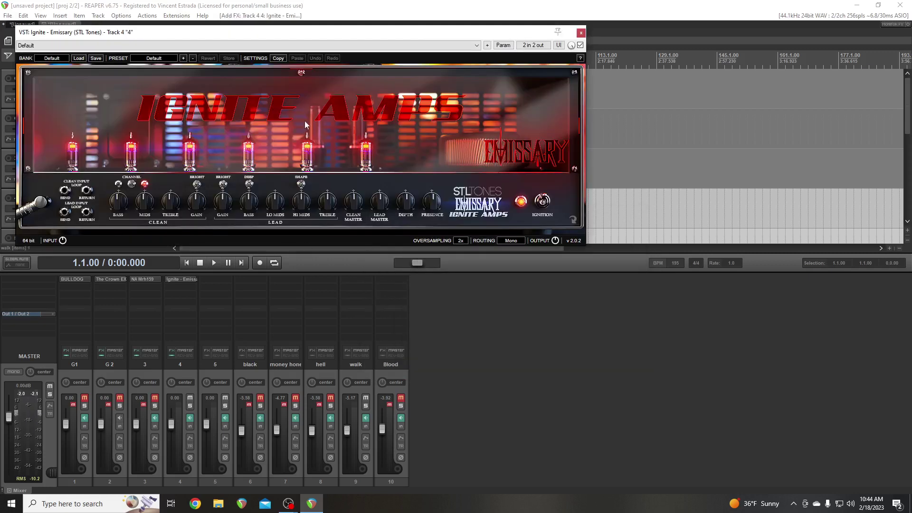
{"action": "left_click", "coordinate": [580, 33]}
Add the NadIR convolver to track 4 using the 'nad' filter in Add FX
{"action": "double_click", "coordinate": [179, 289]}
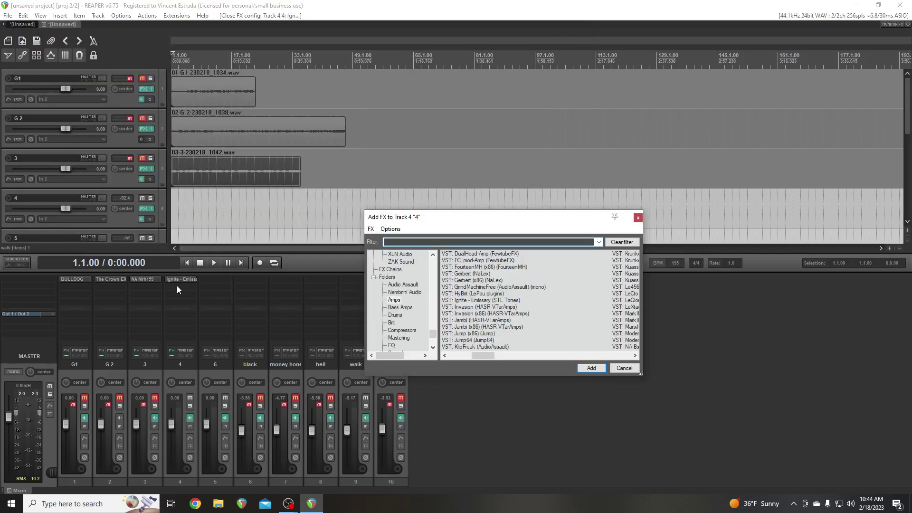
{"action": "type", "text": "nad"}
{"action": "scroll", "coordinate": [424, 289], "scroll_direction": "up", "scroll_amount": 15}
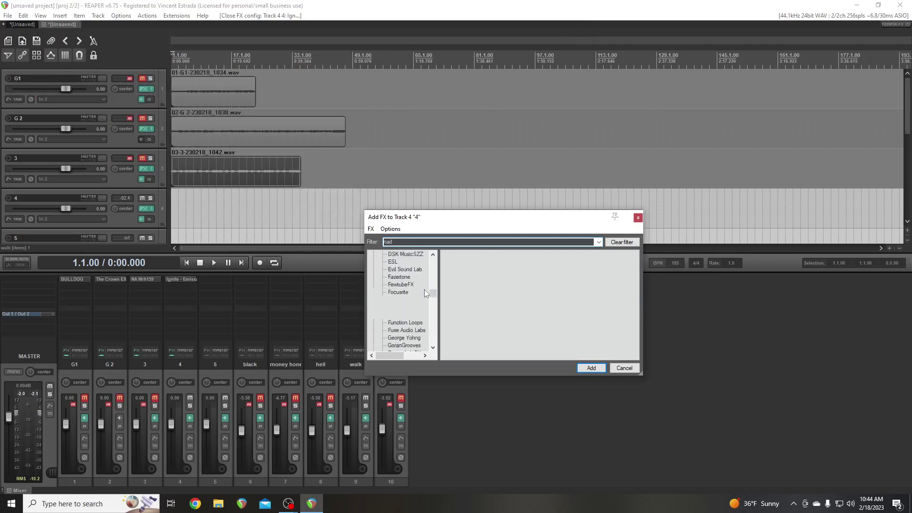
{"action": "left_click", "coordinate": [390, 254]}
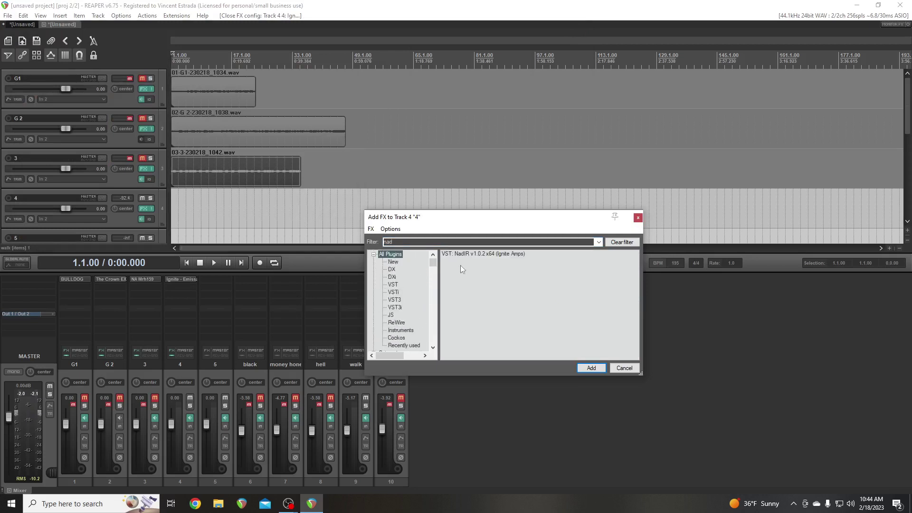
{"action": "double_click", "coordinate": [470, 254]}
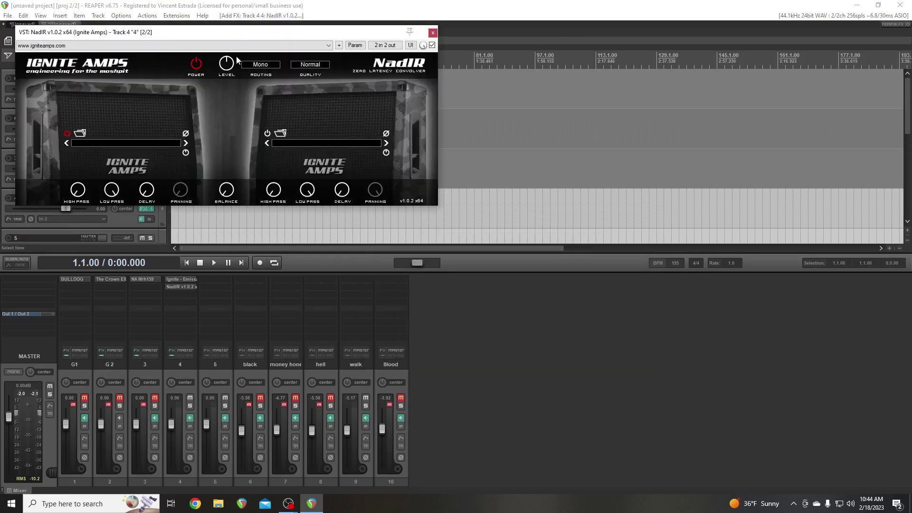
{"action": "left_click_drag", "start_coordinate": [237, 32], "coordinate": [465, 138]}
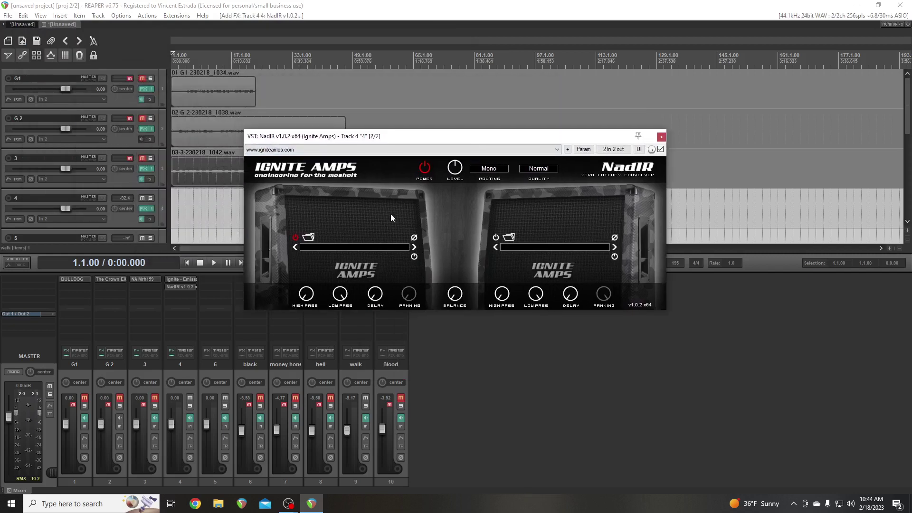
Load ADCD-H2H - IG-MSSRY.wav from Guitar IR > JZIR0825 > IGN1T3 into NadIR's left slot
{"action": "left_click", "coordinate": [312, 237]}
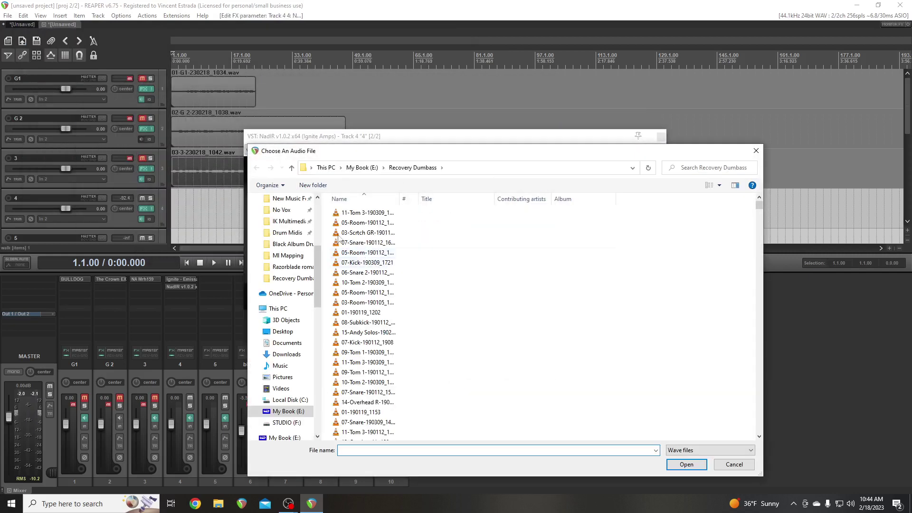
{"action": "scroll", "coordinate": [295, 243], "scroll_direction": "up", "scroll_amount": 5}
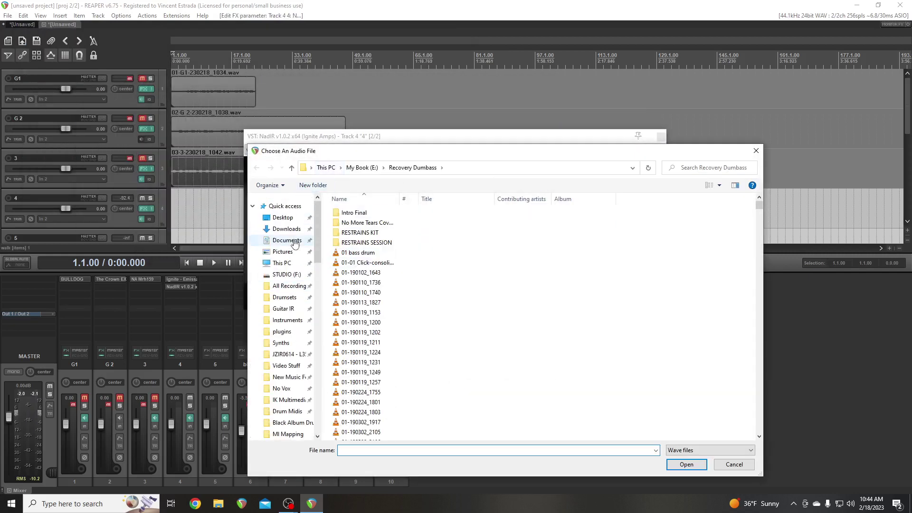
{"action": "left_click", "coordinate": [287, 313]}
{"action": "scroll", "coordinate": [375, 322], "scroll_direction": "down", "scroll_amount": 10}
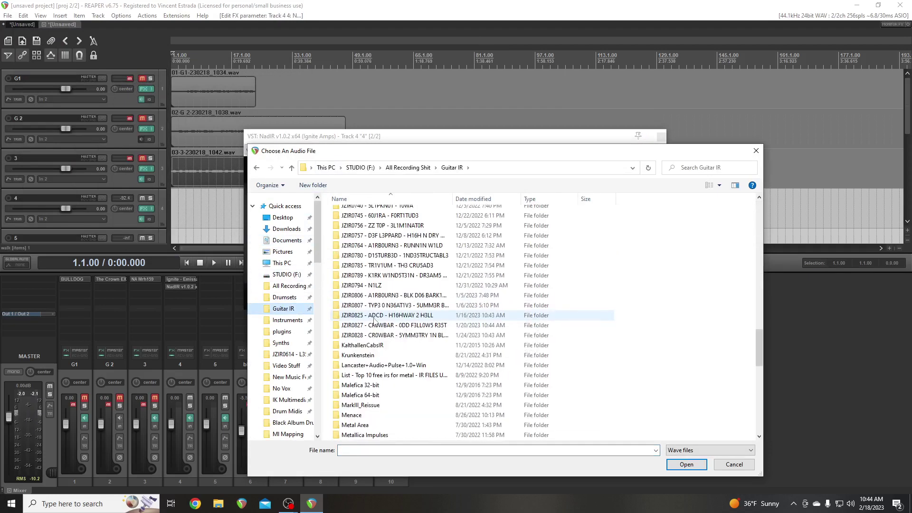
{"action": "scroll", "coordinate": [374, 322], "scroll_direction": "down", "scroll_amount": 6}
{"action": "scroll", "coordinate": [375, 322], "scroll_direction": "up", "scroll_amount": 9}
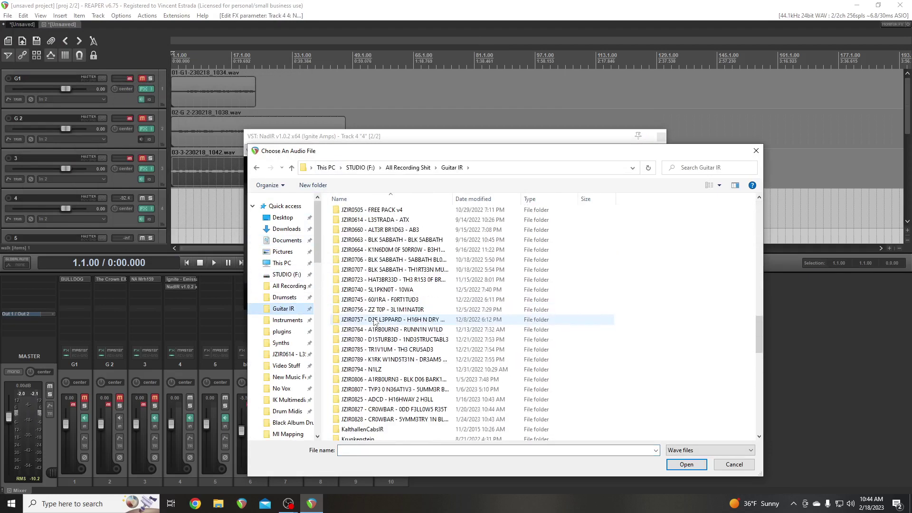
{"action": "double_click", "coordinate": [387, 404]}
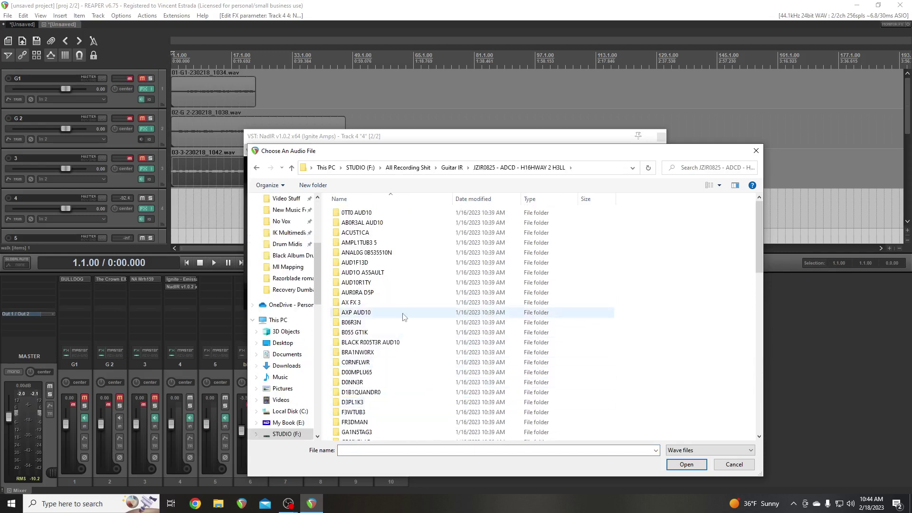
{"action": "scroll", "coordinate": [366, 316], "scroll_direction": "down", "scroll_amount": 9}
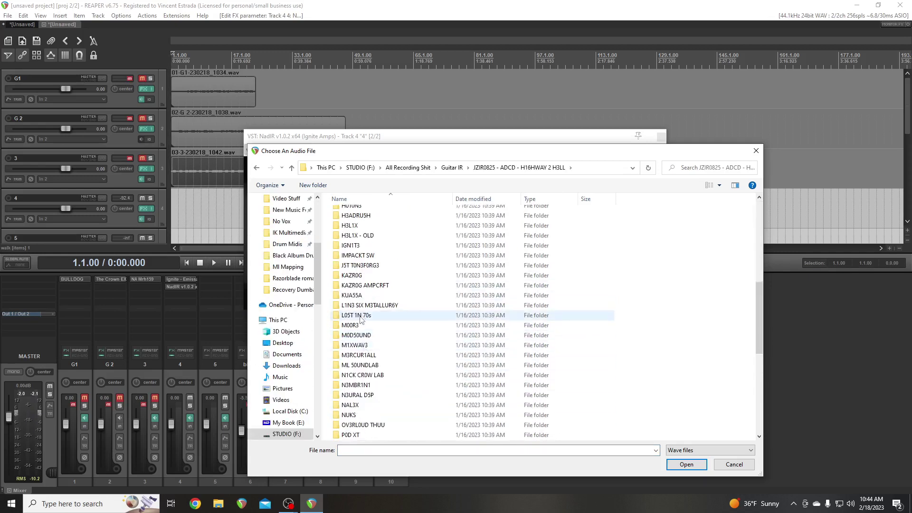
{"action": "scroll", "coordinate": [361, 406], "scroll_direction": "down", "scroll_amount": 6}
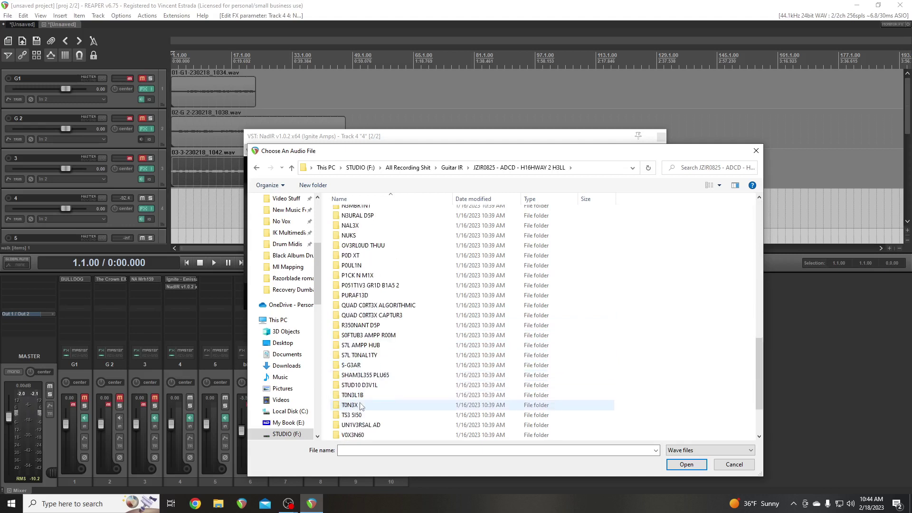
{"action": "scroll", "coordinate": [361, 406], "scroll_direction": "up", "scroll_amount": 9}
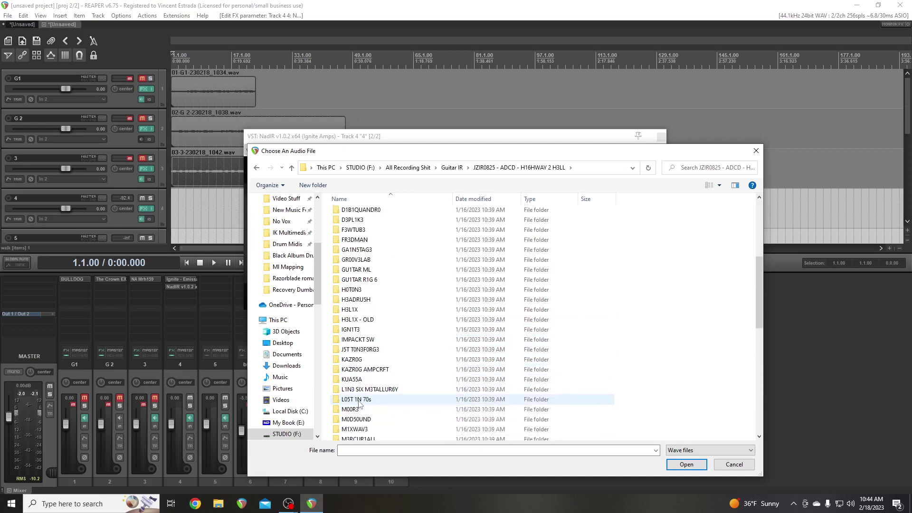
{"action": "double_click", "coordinate": [358, 330]}
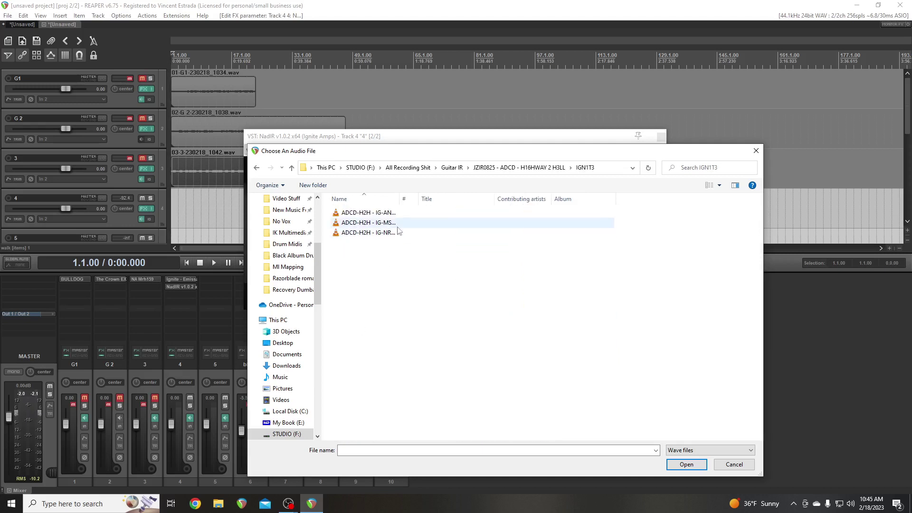
{"action": "double_click", "coordinate": [431, 223]}
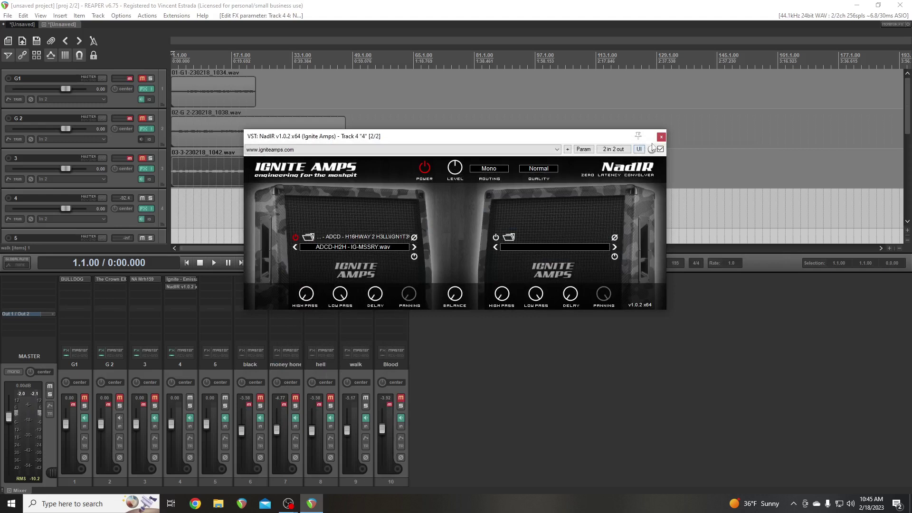
Close track 4's NadIR plugin window
{"action": "left_click", "coordinate": [661, 137]}
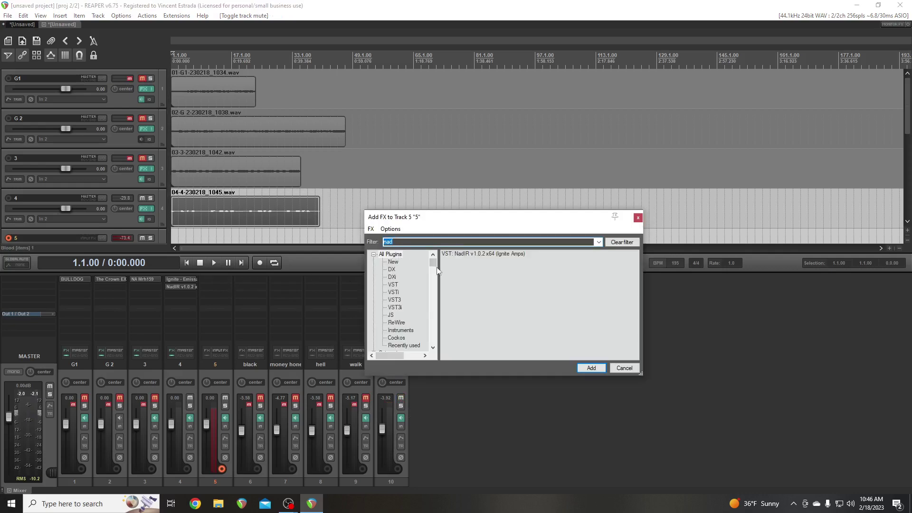
Clear the 'nad' filter and list the plugins in the Amps folder
{"action": "key", "text": "BackSpace"}
{"action": "scroll", "coordinate": [407, 295], "scroll_direction": "down", "scroll_amount": 15}
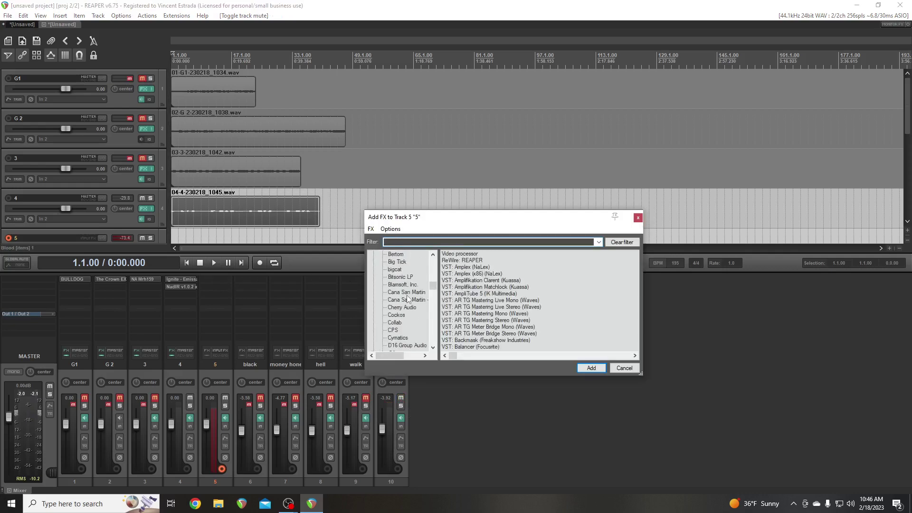
{"action": "scroll", "coordinate": [407, 299], "scroll_direction": "down", "scroll_amount": 7}
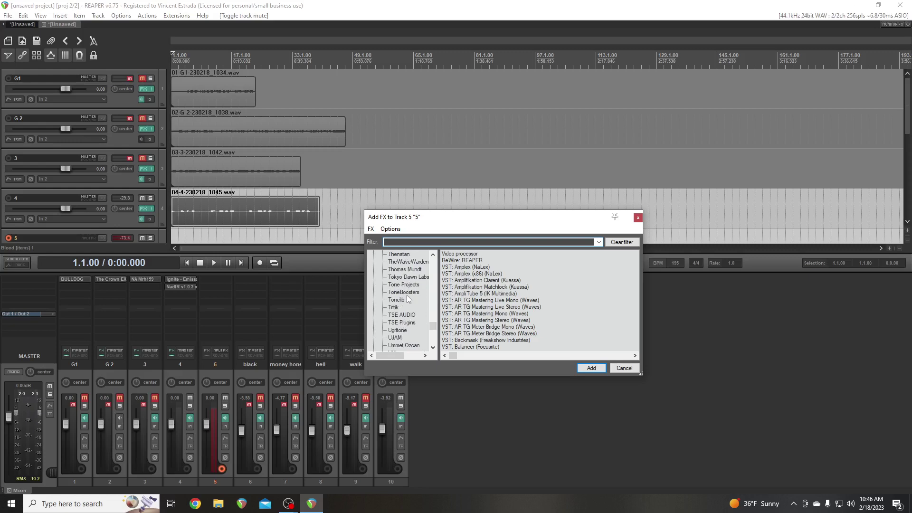
{"action": "scroll", "coordinate": [407, 295], "scroll_direction": "up", "scroll_amount": 6}
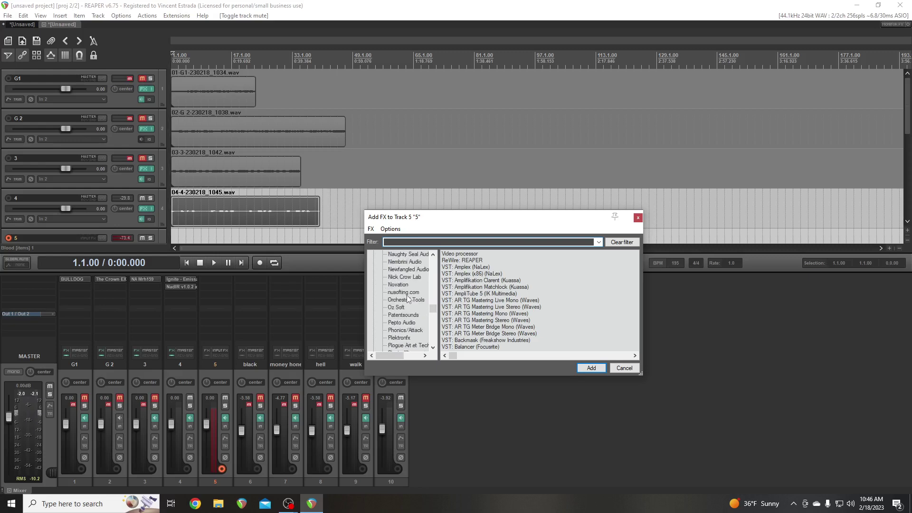
{"action": "scroll", "coordinate": [407, 295], "scroll_direction": "up", "scroll_amount": 5}
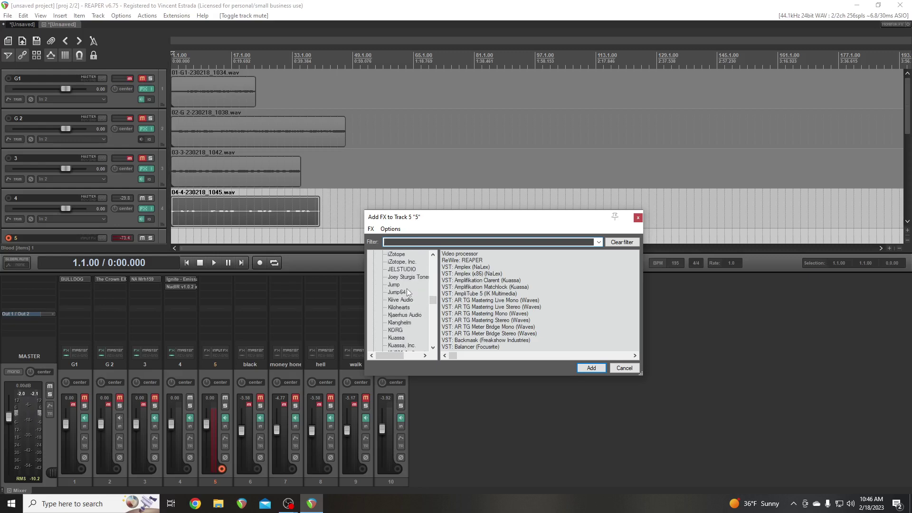
{"action": "scroll", "coordinate": [407, 289], "scroll_direction": "down", "scroll_amount": 10}
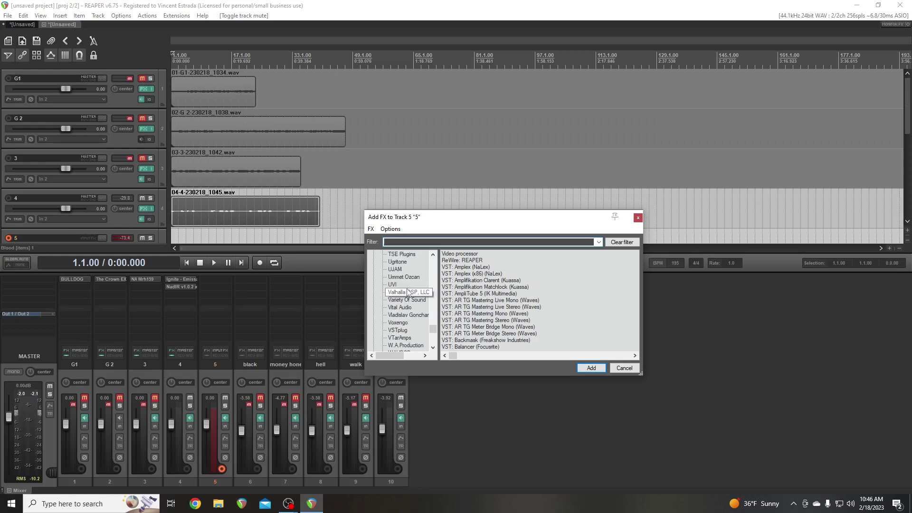
{"action": "scroll", "coordinate": [407, 293], "scroll_direction": "down", "scroll_amount": 5}
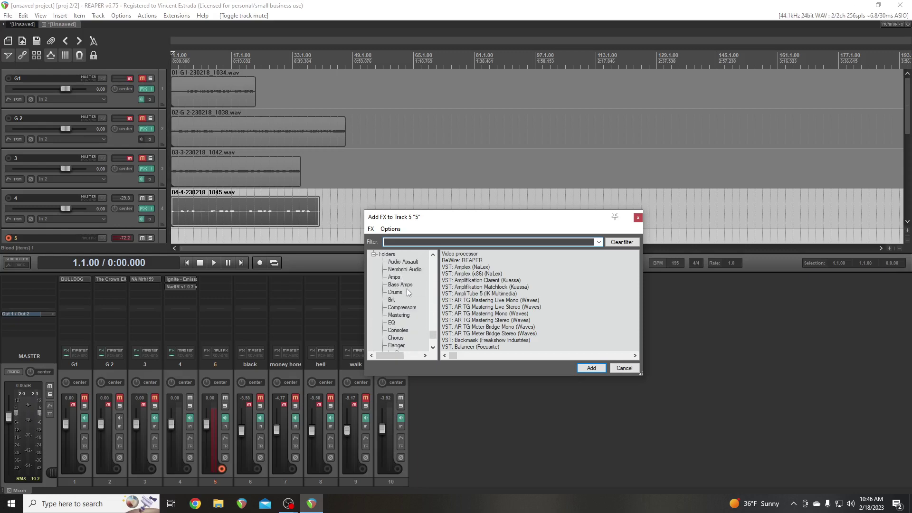
{"action": "scroll", "coordinate": [408, 293], "scroll_direction": "up", "scroll_amount": 3}
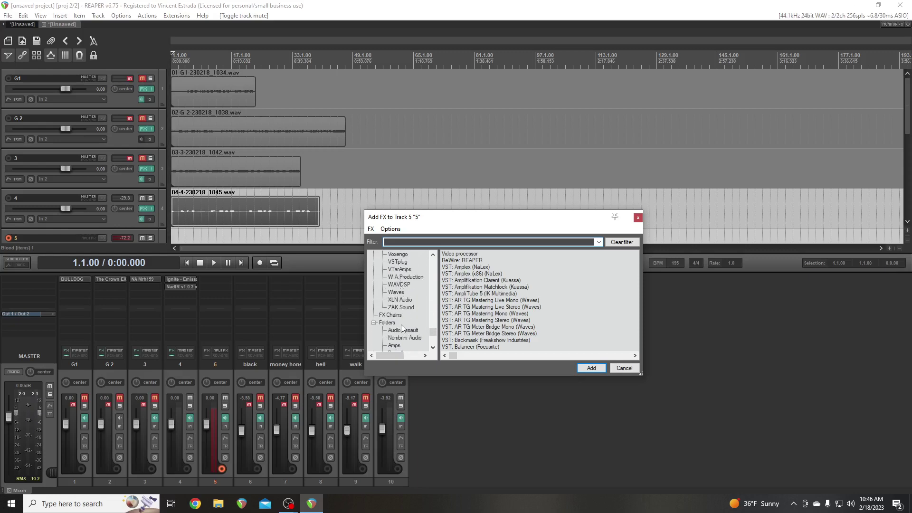
{"action": "scroll", "coordinate": [401, 328], "scroll_direction": "down", "scroll_amount": 3}
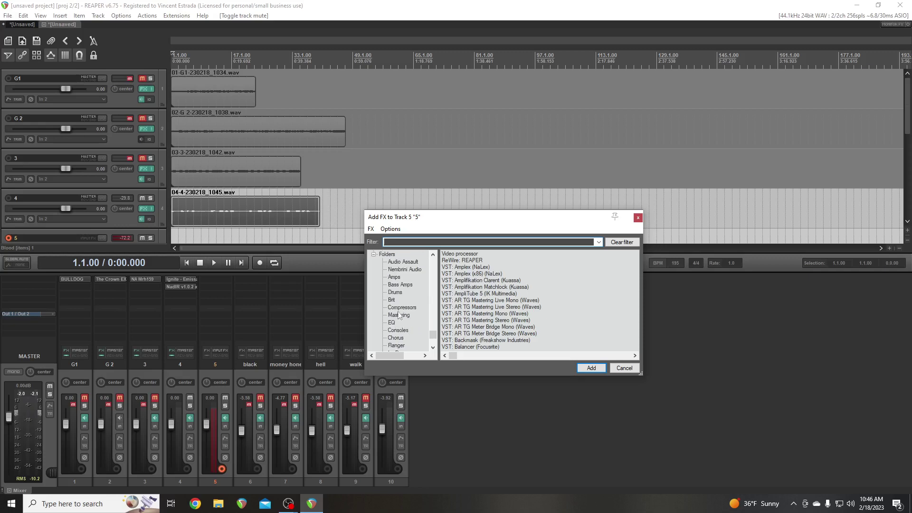
{"action": "left_click", "coordinate": [396, 278]}
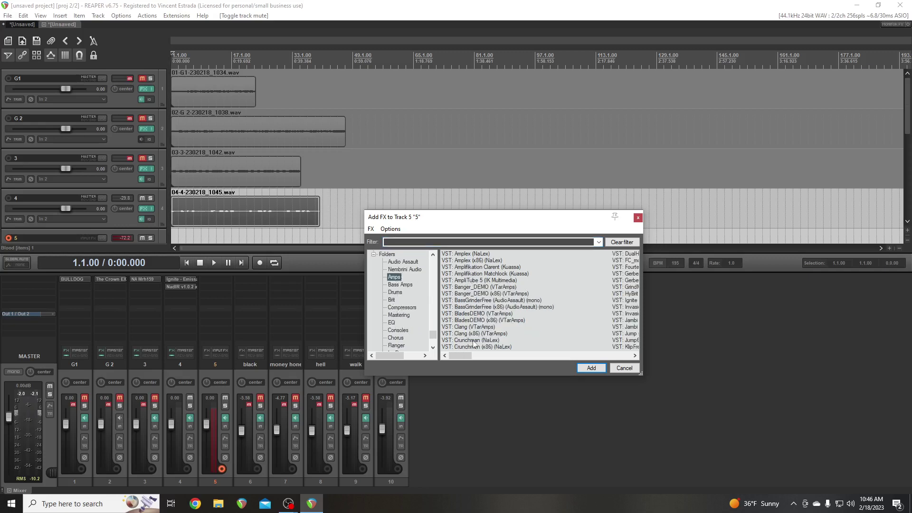
Add Ugritone's P.R.O.T.O.Four (x86) amp to track 5
{"action": "scroll", "coordinate": [461, 322], "scroll_direction": "down", "scroll_amount": 3}
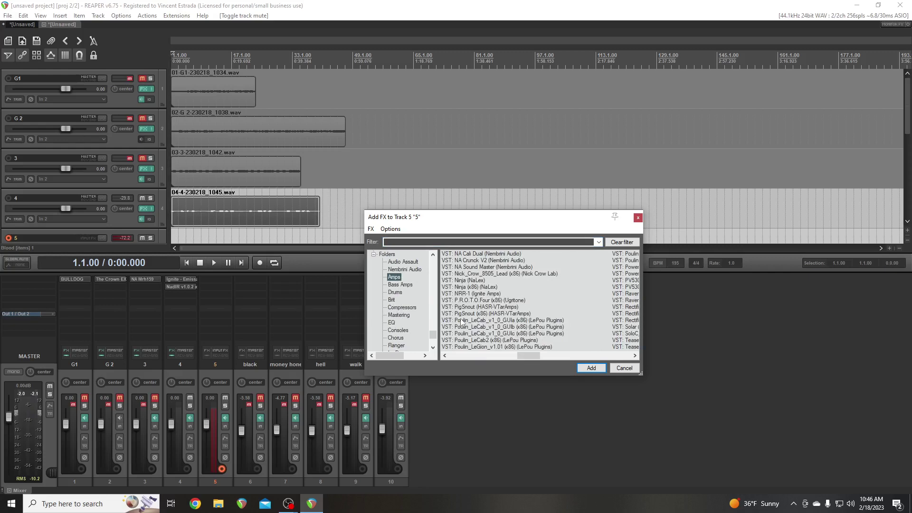
{"action": "scroll", "coordinate": [461, 322], "scroll_direction": "down", "scroll_amount": 2}
{"action": "scroll", "coordinate": [461, 322], "scroll_direction": "up", "scroll_amount": 2}
{"action": "left_click", "coordinate": [469, 301]}
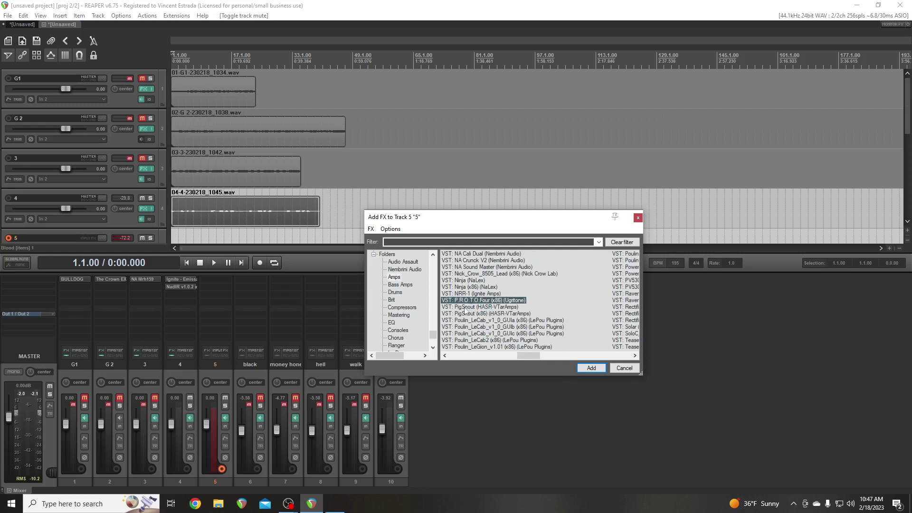
{"action": "key", "text": "Return"}
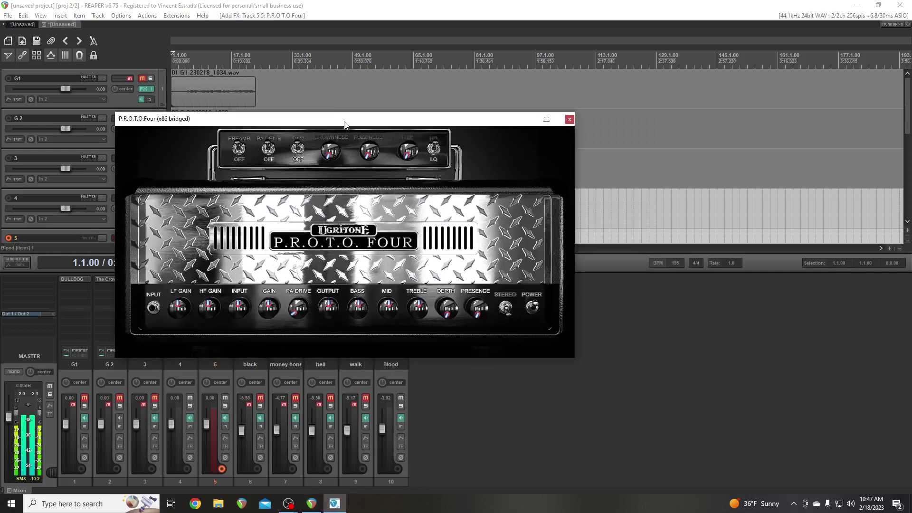
Disarm track 5 for recording, moving the PROTO Four window aside
{"action": "left_click_drag", "start_coordinate": [342, 120], "coordinate": [561, 119]}
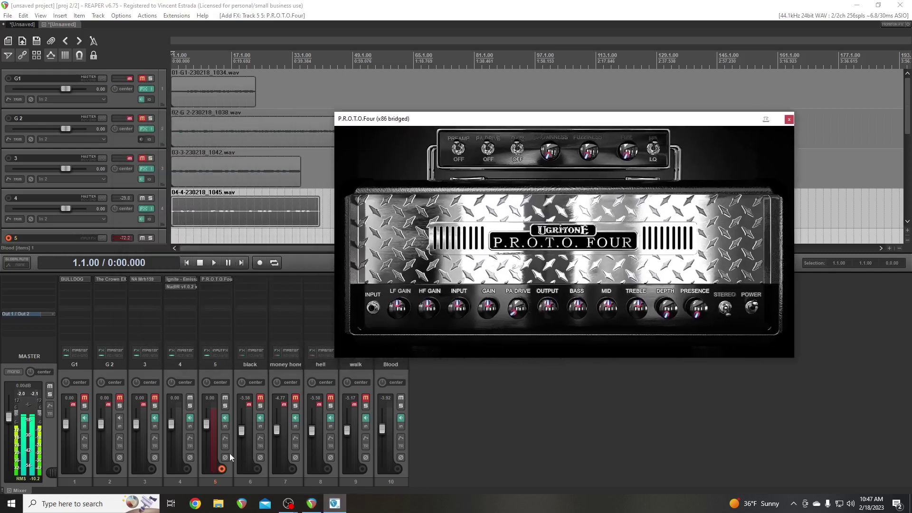
{"action": "left_click", "coordinate": [221, 469]}
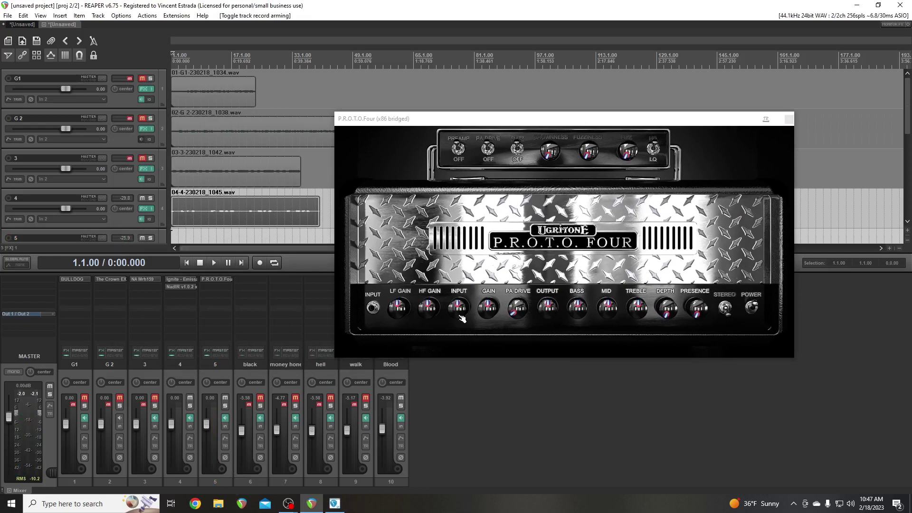
{"action": "left_click_drag", "start_coordinate": [619, 122], "coordinate": [543, 127]}
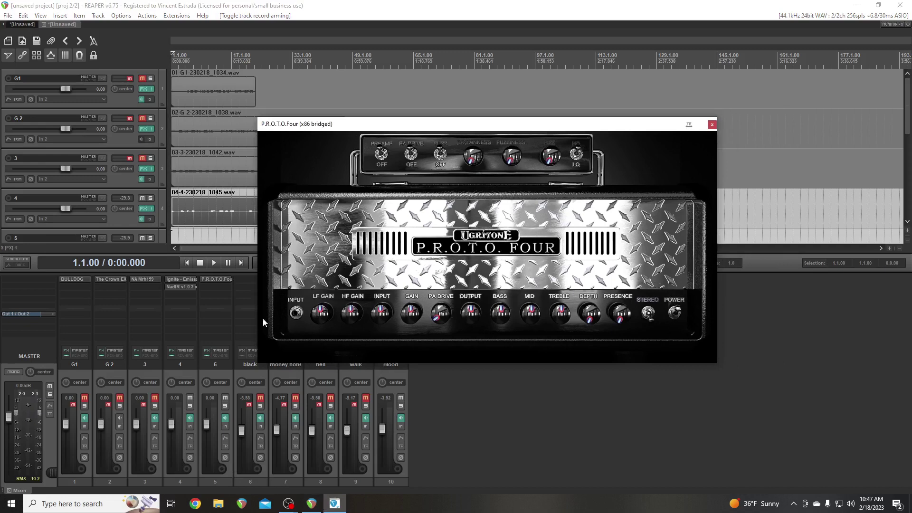
Close PROTO Four and show only the Gate plugins in track 5's Add FX browser
{"action": "double_click", "coordinate": [203, 288]}
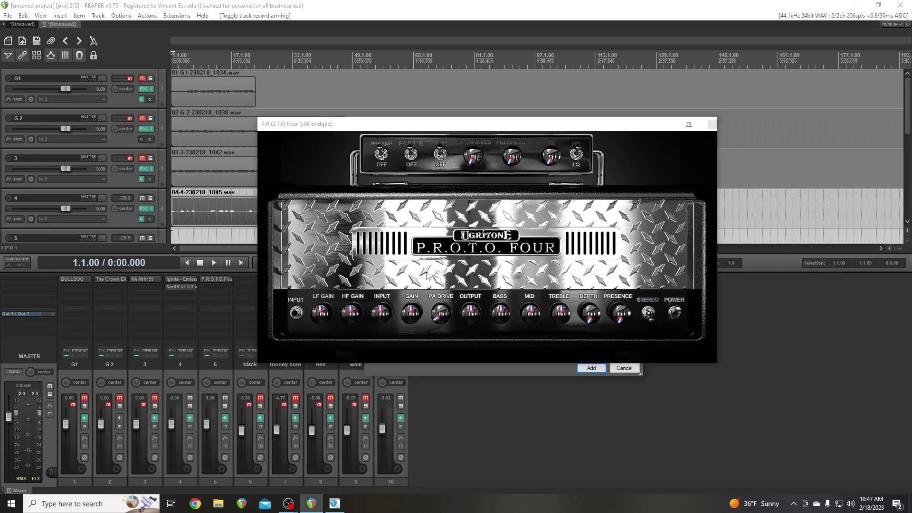
{"action": "left_click", "coordinate": [712, 125]}
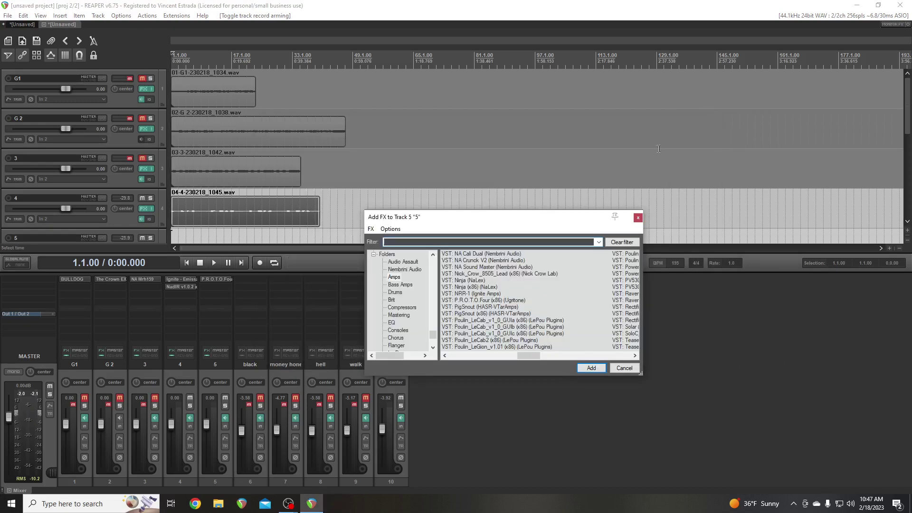
{"action": "scroll", "coordinate": [399, 298], "scroll_direction": "down", "scroll_amount": 5}
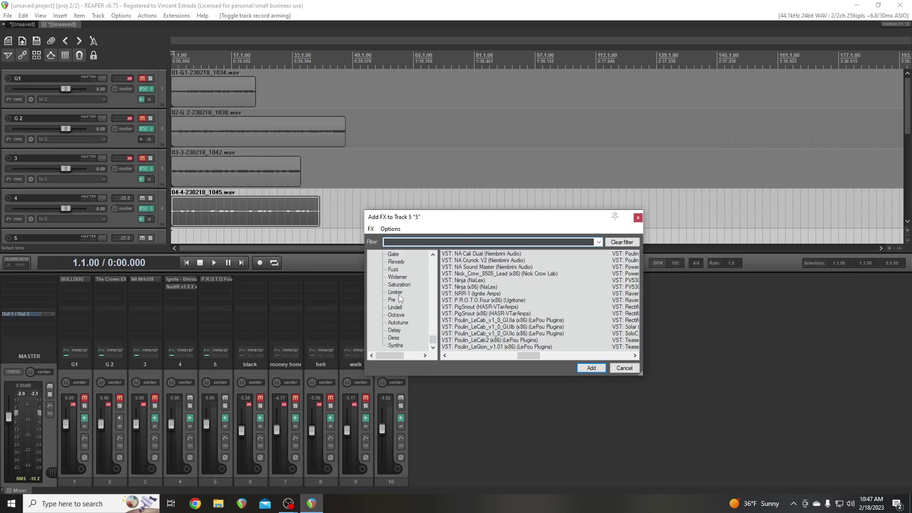
{"action": "left_click", "coordinate": [395, 254]}
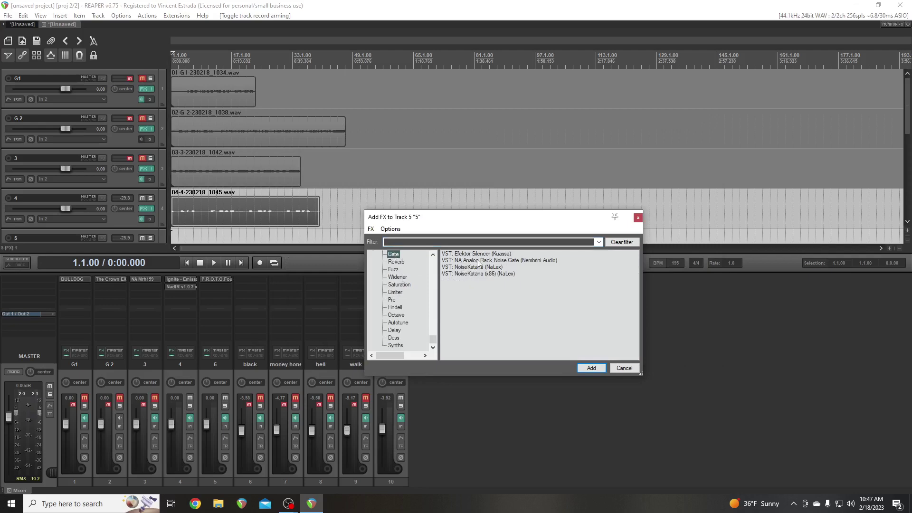
Add NA Analog Rack Noise Gate to track 5 and place it before P.R.O.T.O. Four
{"action": "double_click", "coordinate": [478, 263]}
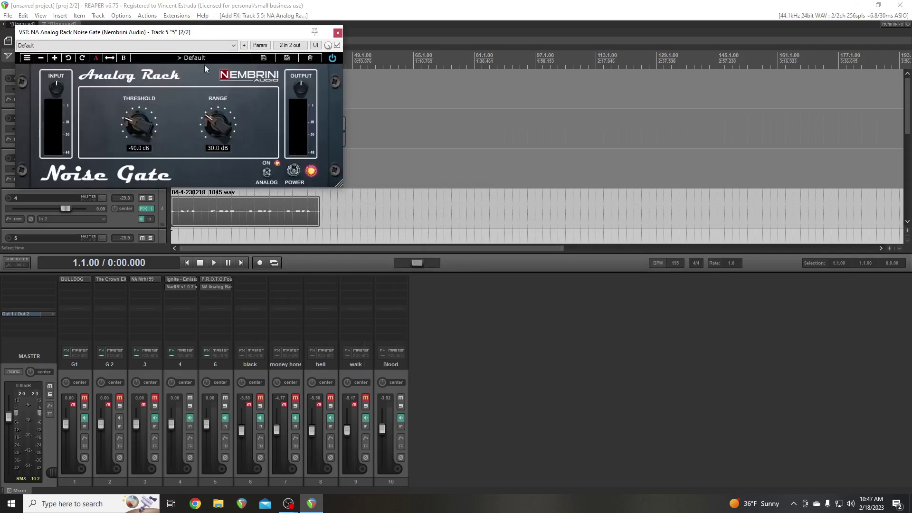
{"action": "left_click_drag", "start_coordinate": [215, 286], "coordinate": [216, 278]}
{"action": "left_click_drag", "start_coordinate": [190, 32], "coordinate": [467, 151]}
Mute track 4, arm track 5, and tune the gate to about -82 dB threshold, 71 dB range
{"action": "left_click_drag", "start_coordinate": [422, 247], "coordinate": [407, 197]}
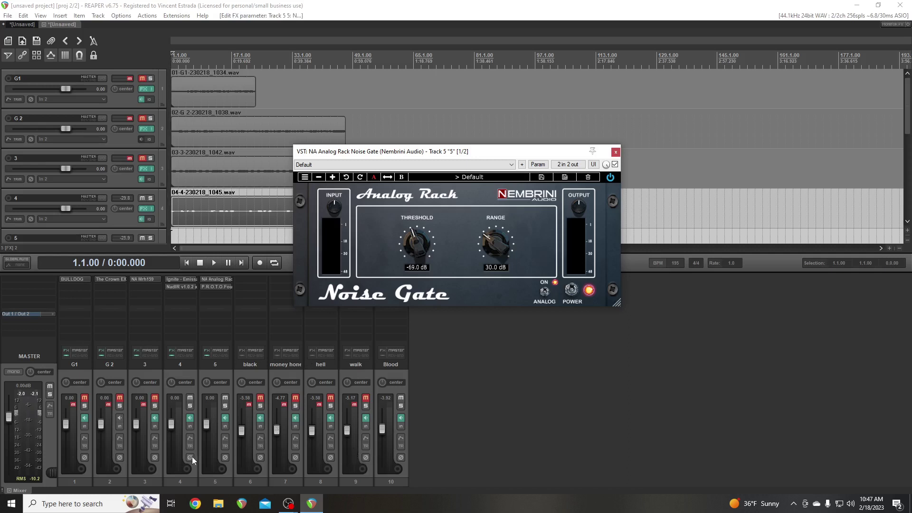
{"action": "left_click", "coordinate": [191, 399]}
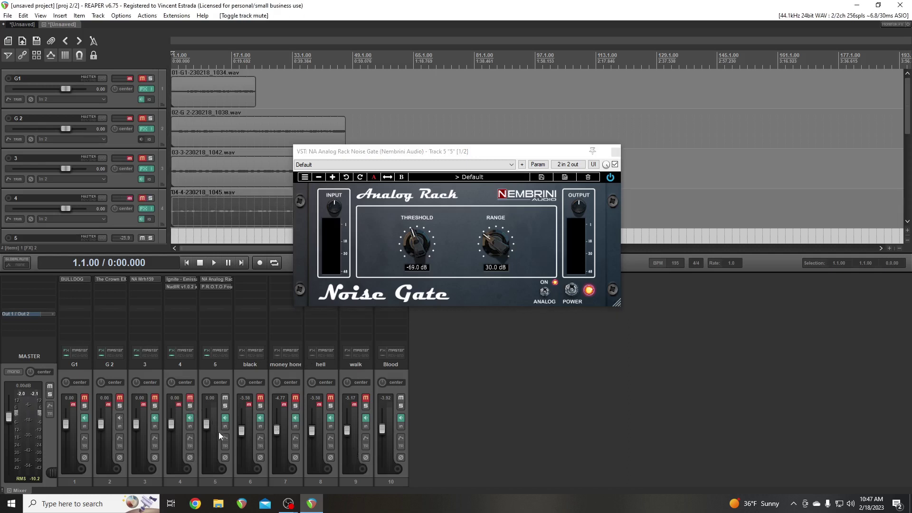
{"action": "left_click", "coordinate": [221, 469]}
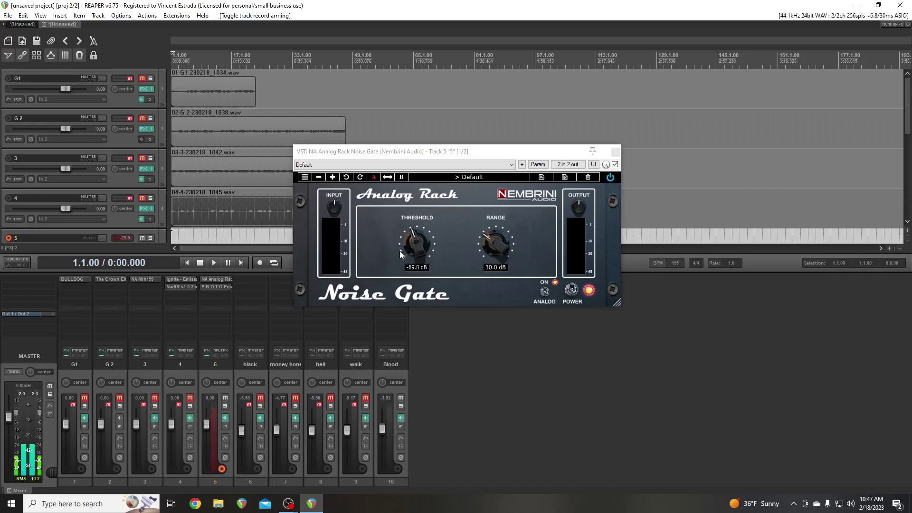
{"action": "left_click_drag", "start_coordinate": [413, 251], "coordinate": [411, 226]}
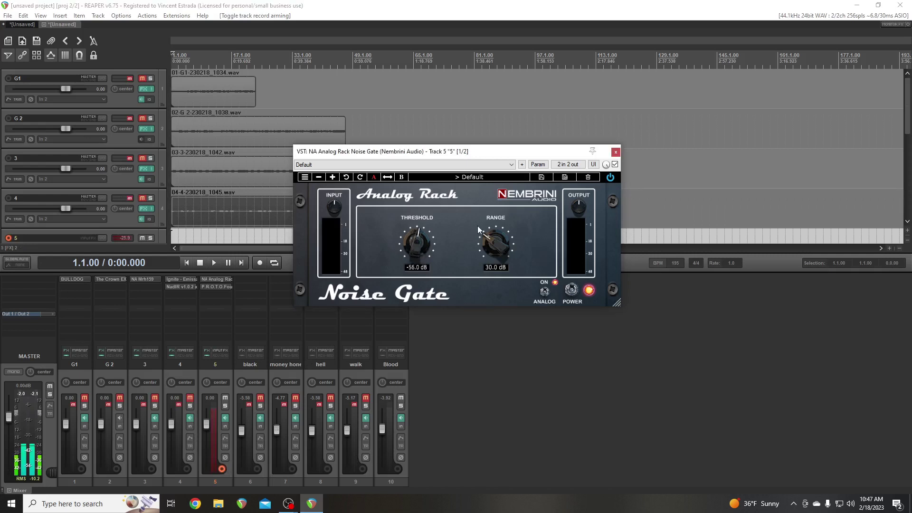
{"action": "left_click_drag", "start_coordinate": [482, 230], "coordinate": [468, 217]}
{"action": "left_click_drag", "start_coordinate": [419, 243], "coordinate": [460, 360]}
{"action": "left_click_drag", "start_coordinate": [443, 316], "coordinate": [449, 340]}
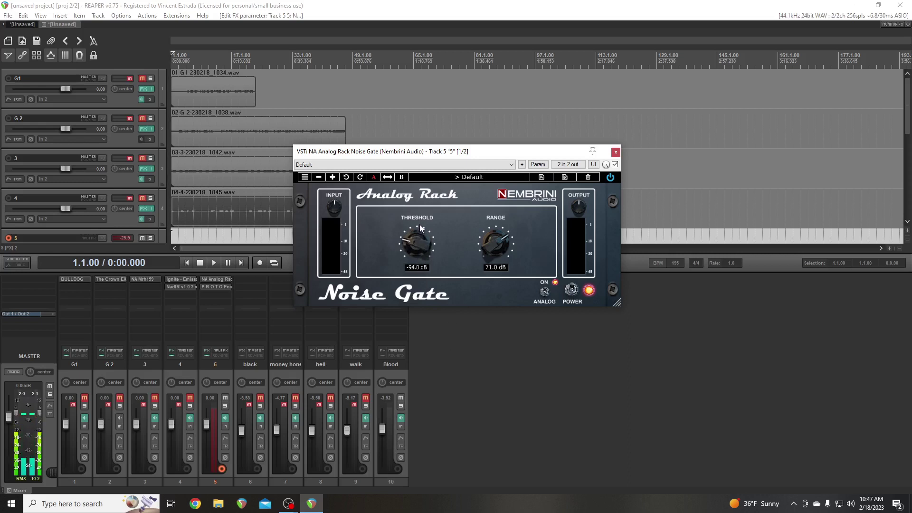
{"action": "left_click_drag", "start_coordinate": [415, 240], "coordinate": [417, 227]}
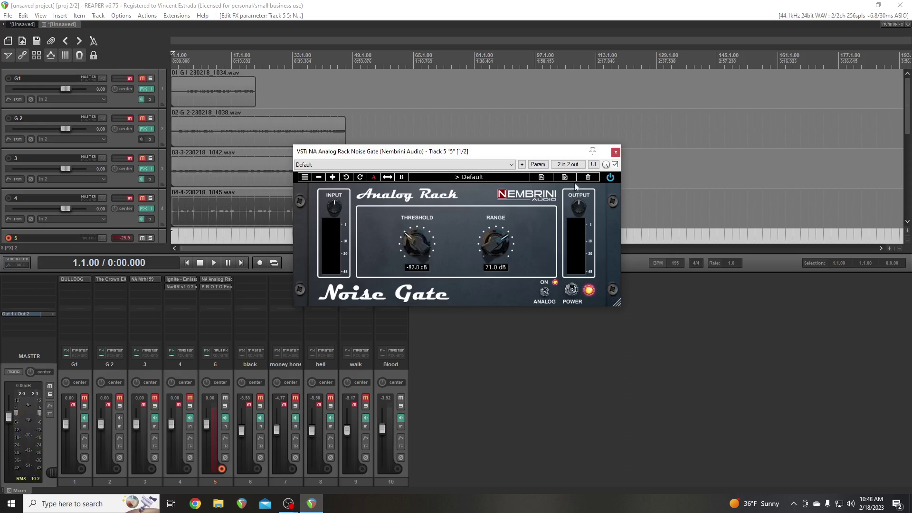
{"action": "left_click", "coordinate": [615, 151]}
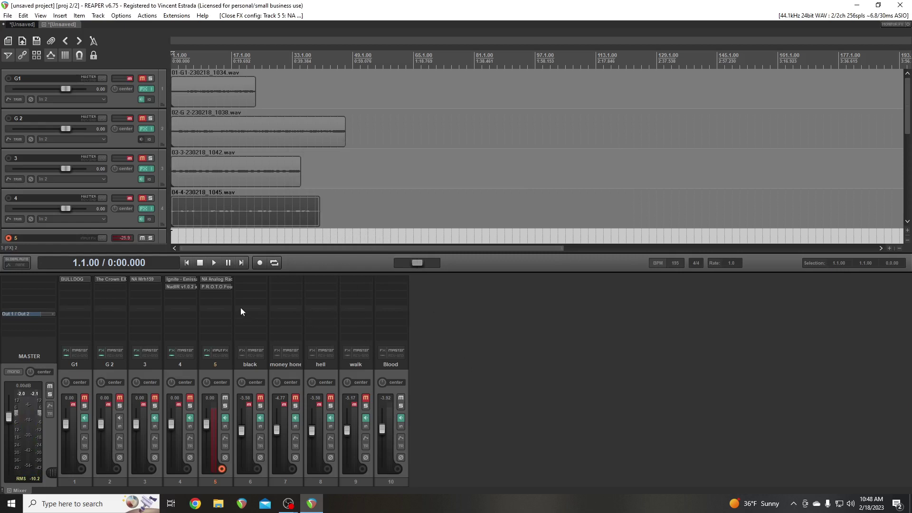
Add NadIR after P.R.O.T.O. Four on track 5 and open its left cabinet's impulse file browser
{"action": "double_click", "coordinate": [224, 296]}
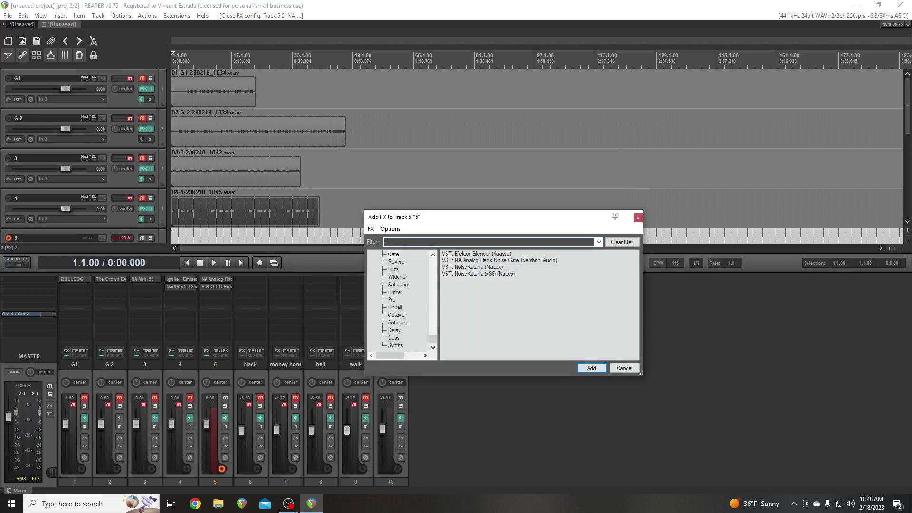
{"action": "type", "text": "nad"}
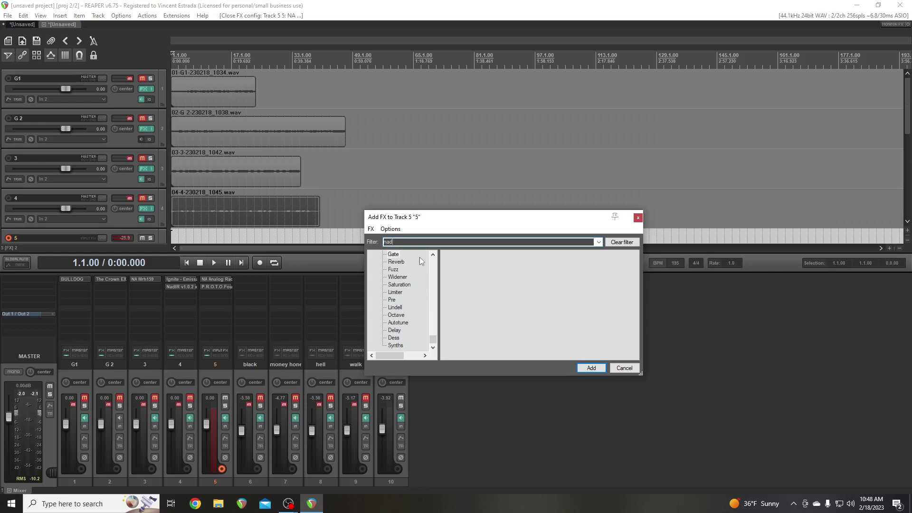
{"action": "scroll", "coordinate": [418, 258], "scroll_direction": "up", "scroll_amount": 12}
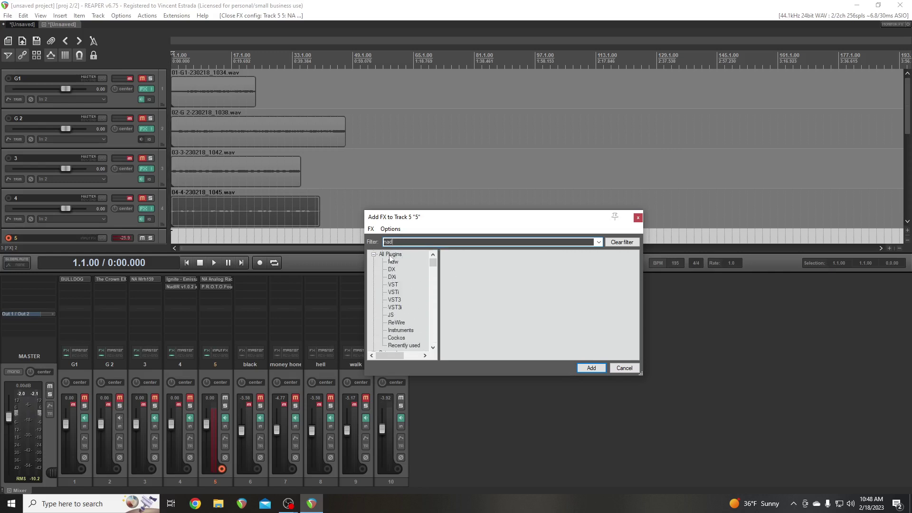
{"action": "left_click", "coordinate": [390, 256]}
{"action": "double_click", "coordinate": [457, 254]}
{"action": "left_click_drag", "start_coordinate": [250, 32], "coordinate": [513, 163]}
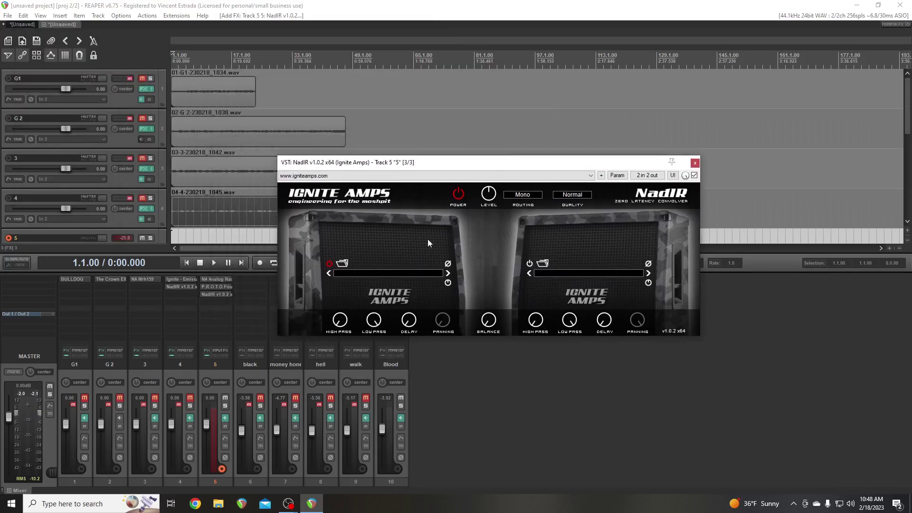
{"action": "left_click", "coordinate": [342, 264]}
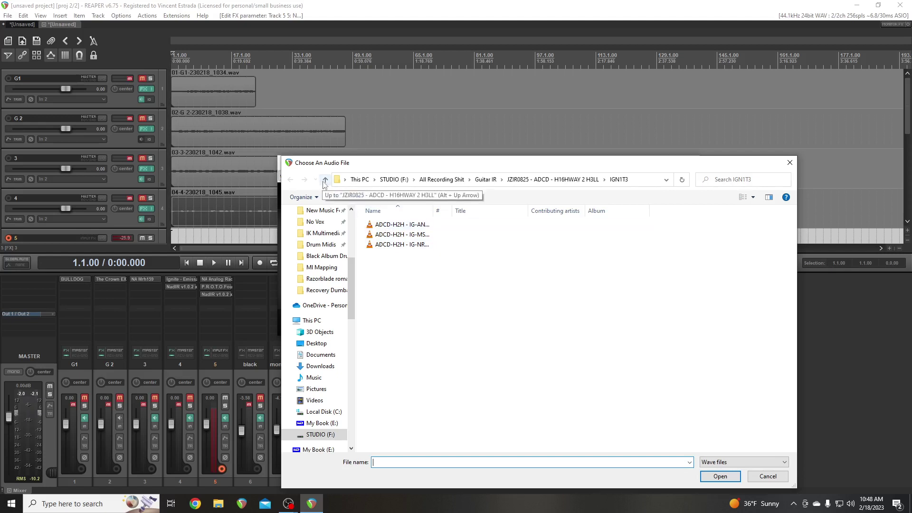
Go up to the parent IR collection and open the VTARR VAD1M folder
{"action": "left_click", "coordinate": [325, 180]}
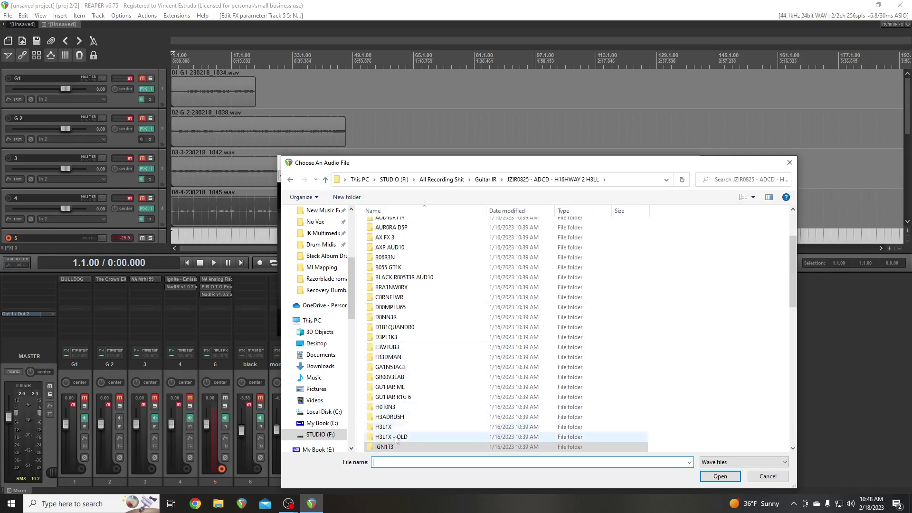
{"action": "left_click_drag", "start_coordinate": [477, 170], "coordinate": [450, 132]}
{"action": "scroll", "coordinate": [380, 312], "scroll_direction": "down", "scroll_amount": 12}
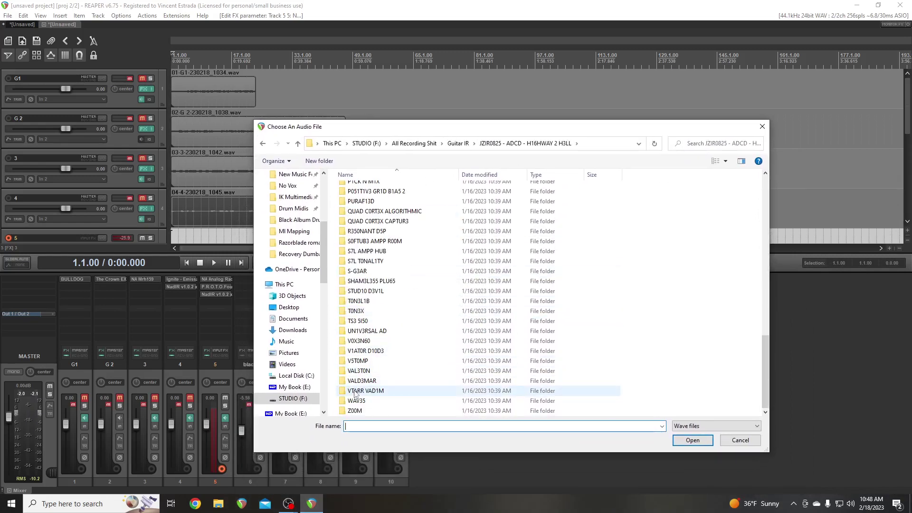
{"action": "double_click", "coordinate": [361, 392]}
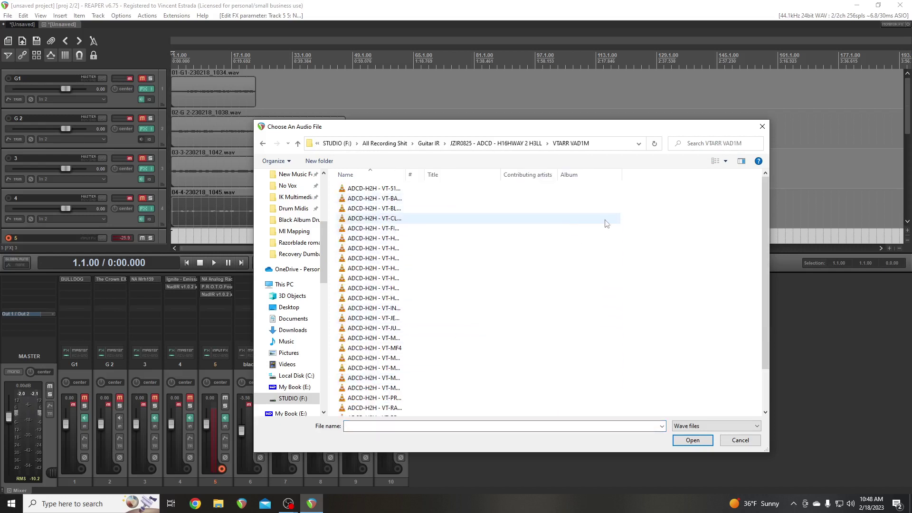
Show the impulse responses as a list and select ADCD-H2H - VT-PROTO4
{"action": "right_click", "coordinate": [653, 270]}
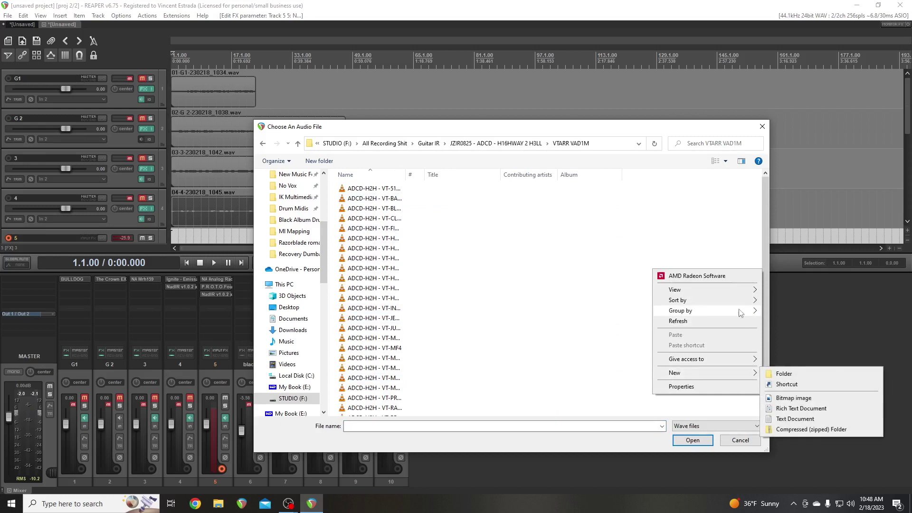
{"action": "mouse_move", "coordinate": [743, 290]}
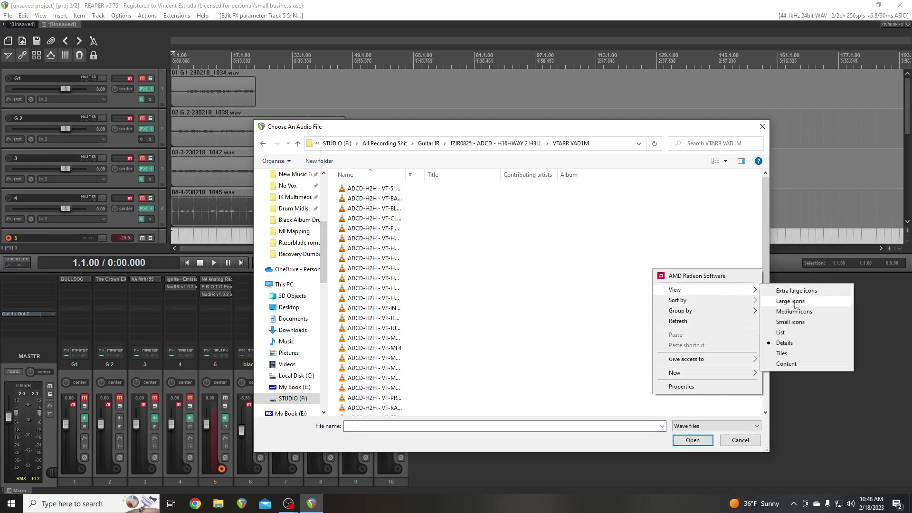
{"action": "left_click", "coordinate": [798, 333]}
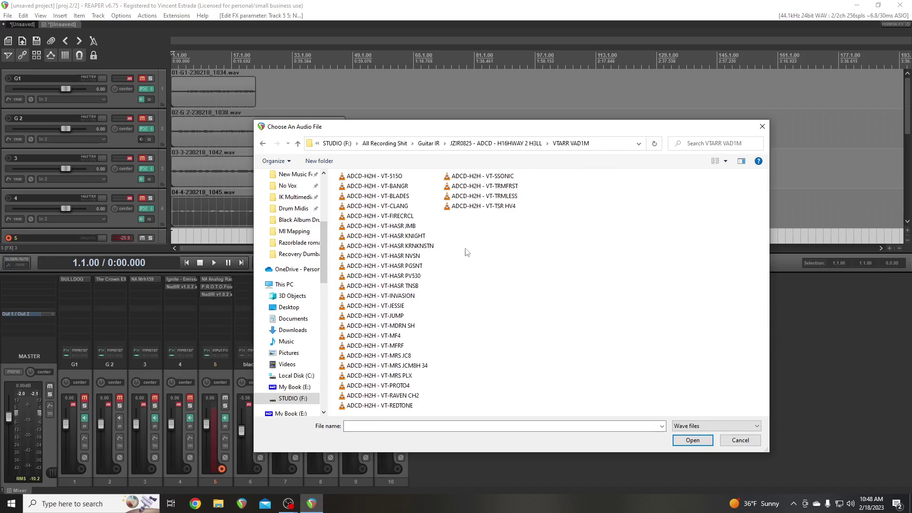
{"action": "left_click", "coordinate": [385, 388]}
Load ADCD-H2H - VT-PROTO4.wav into NadIR's first cabinet slot on track 5
{"action": "double_click", "coordinate": [385, 387]}
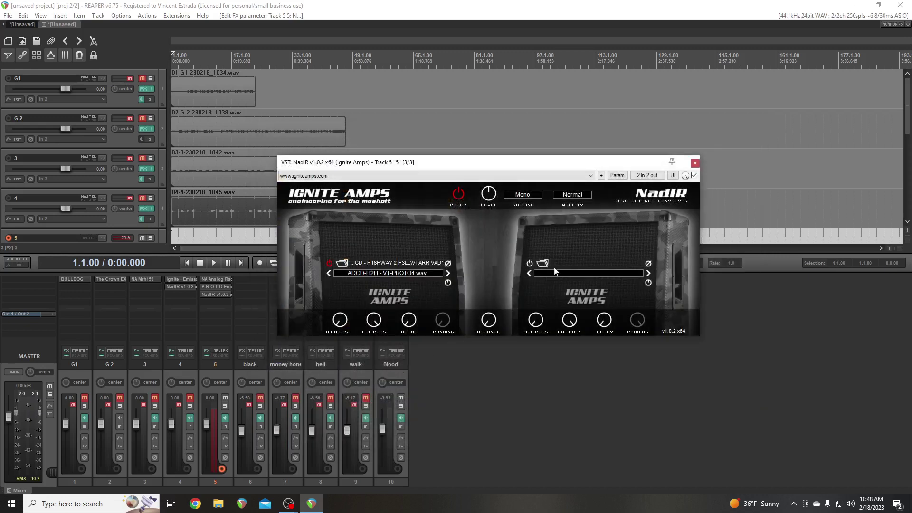